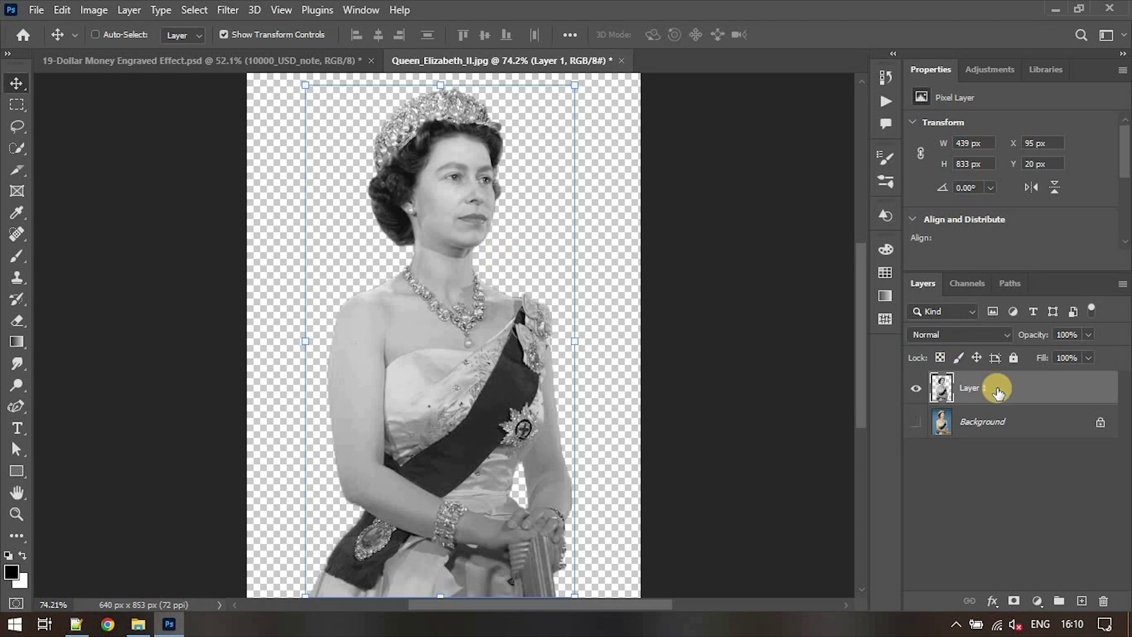
# Convert the portrait cut-out layer to a smart object and create a white 1500 × 1500 px document at 150 pixels/inch.
pyautogui.click(882, 253)
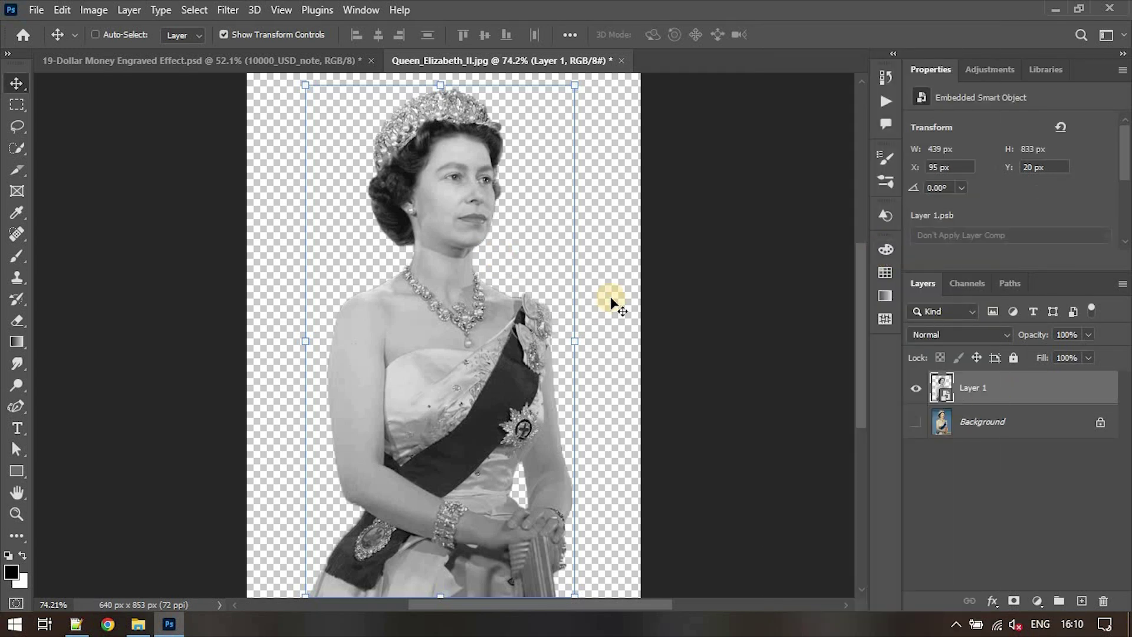
pyautogui.click(37, 9)
pyautogui.click(48, 21)
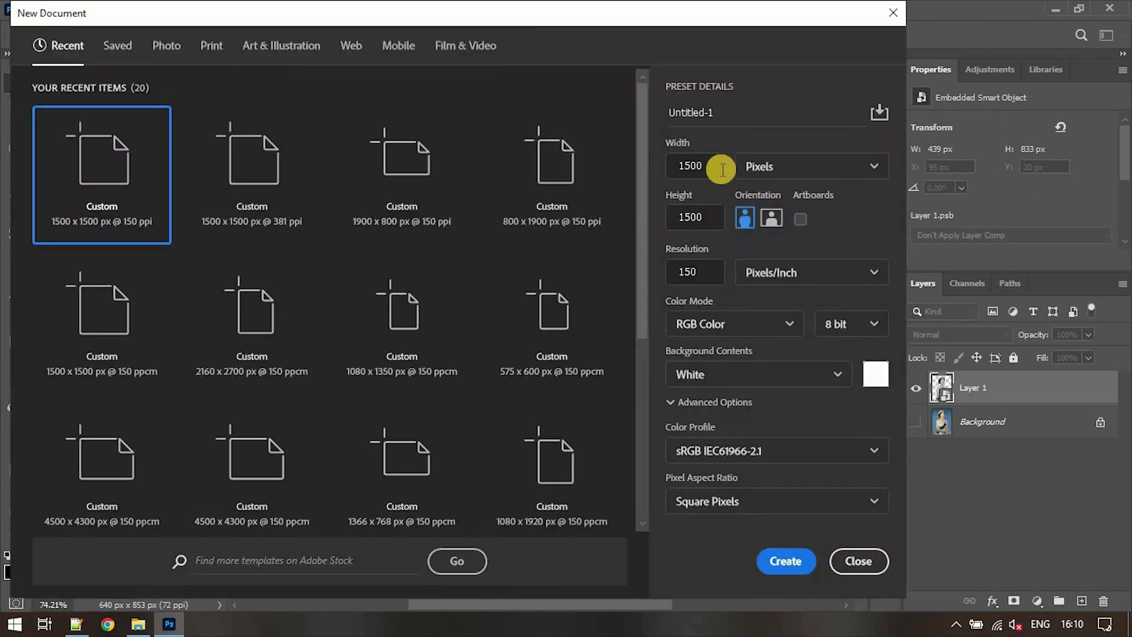
pyautogui.click(714, 217)
pyautogui.click(713, 272)
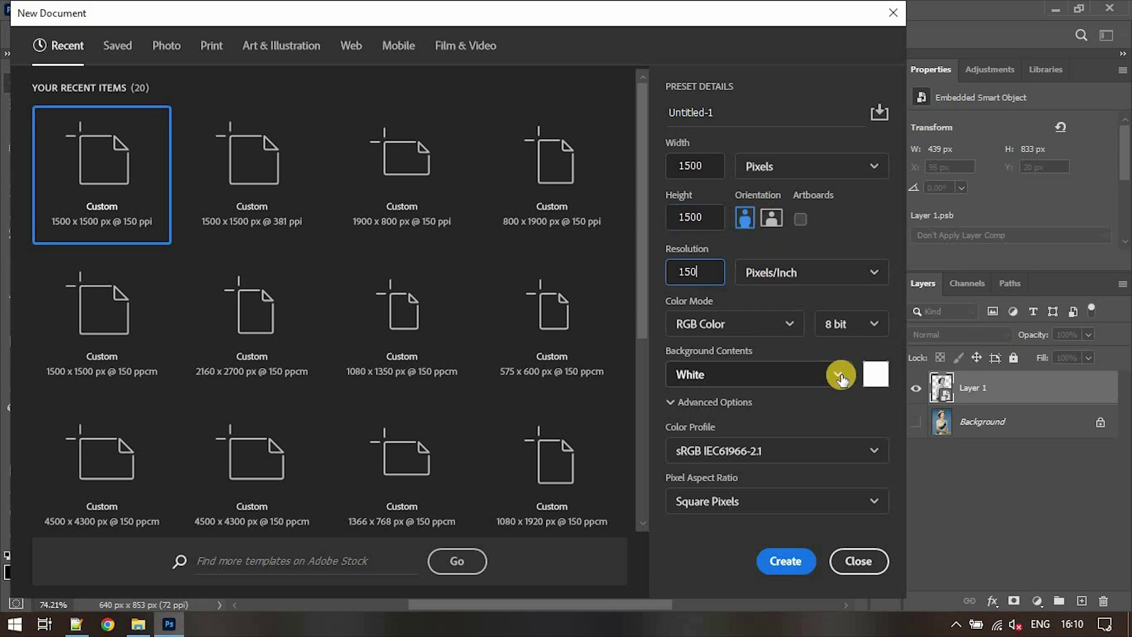
pyautogui.click(787, 557)
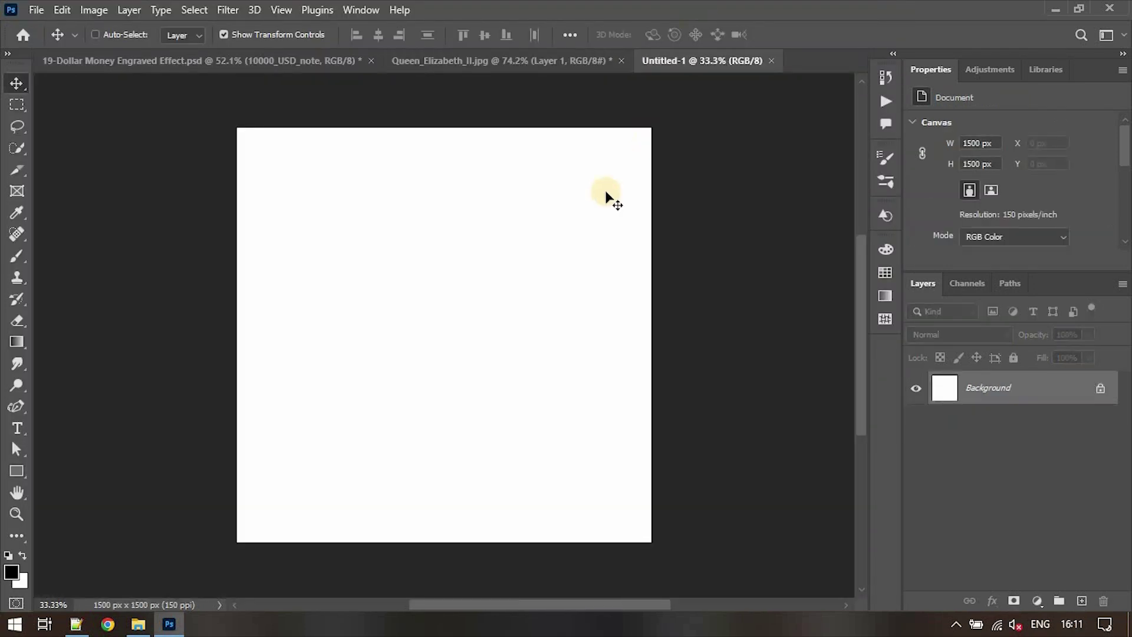
# Copy the portrait layer into the new document and enlarge it to about 730 × 1386 px, with its base on the lower canvas edge.
pyautogui.click(525, 59)
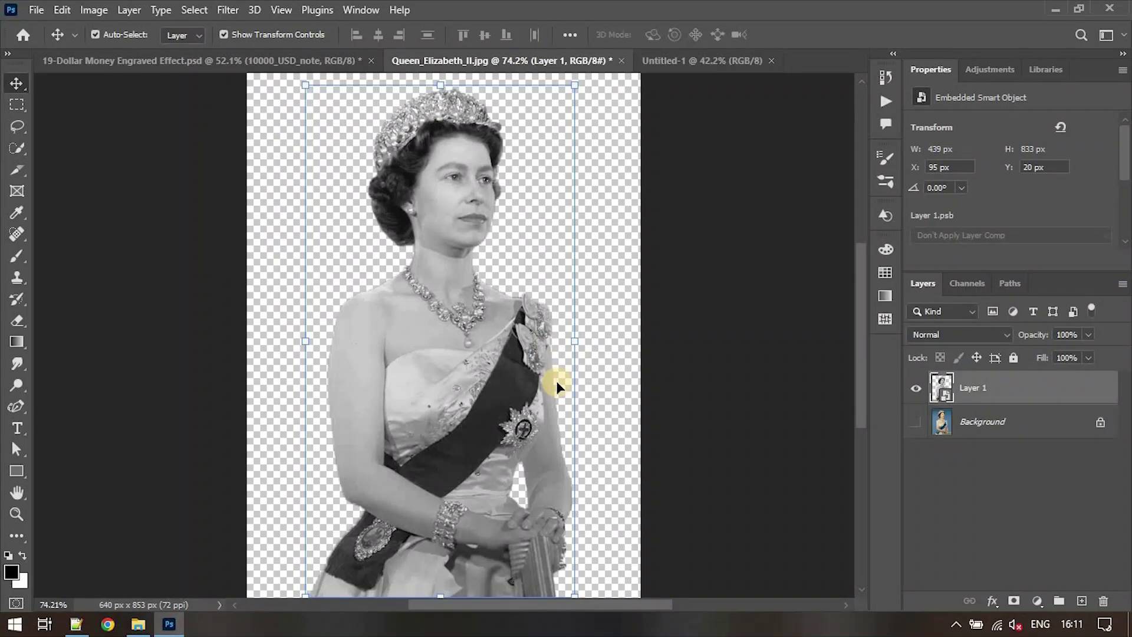
pyautogui.click(733, 56)
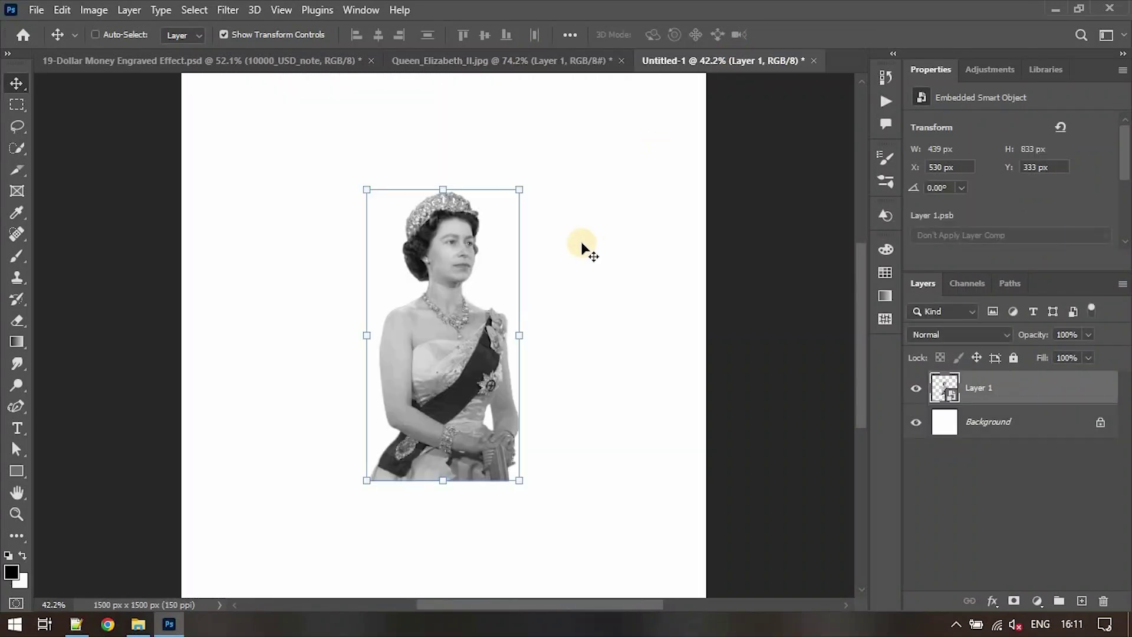
pyautogui.hotkey('ctrl', '-')
pyautogui.moveTo(442, 452); pyautogui.dragTo(442, 543)
pyautogui.moveTo(443, 219); pyautogui.dragTo(445, 158)
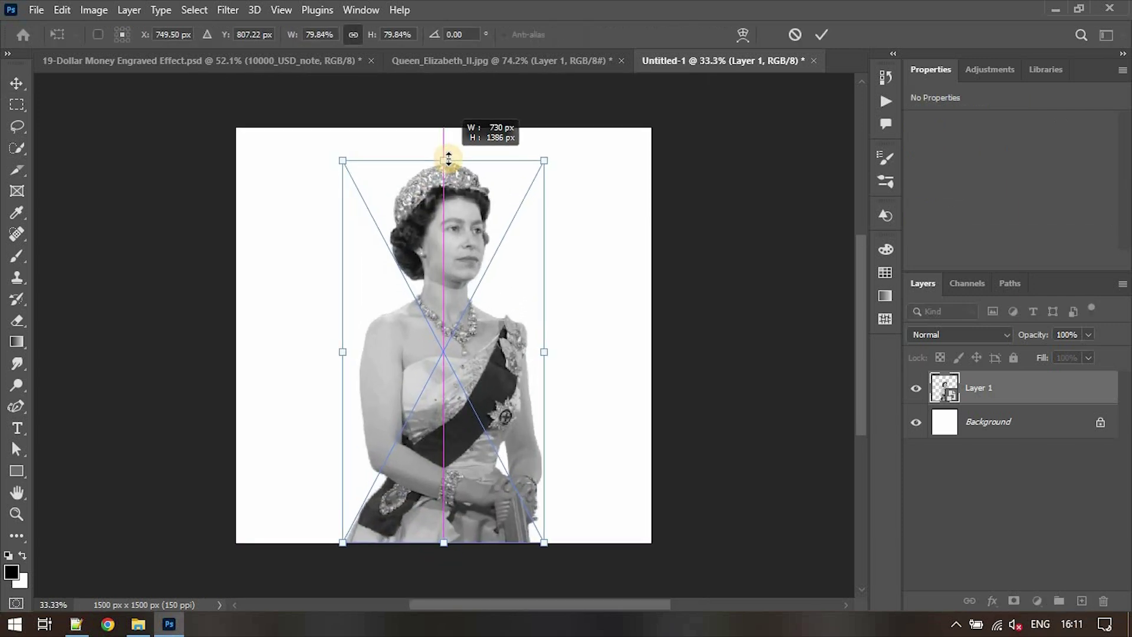
pyautogui.press('Return')
# Duplicate the scaled portrait layer and hide the original underneath.
pyautogui.hotkey('ctrl', '0')
pyautogui.hotkey('ctrl', 'j')
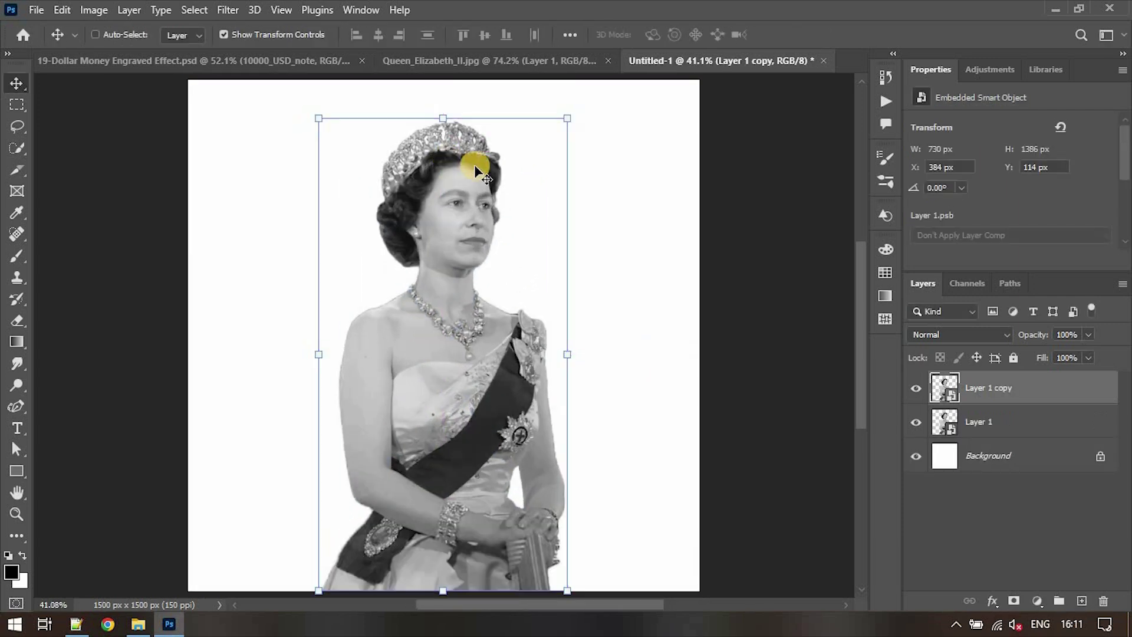
pyautogui.click(918, 424)
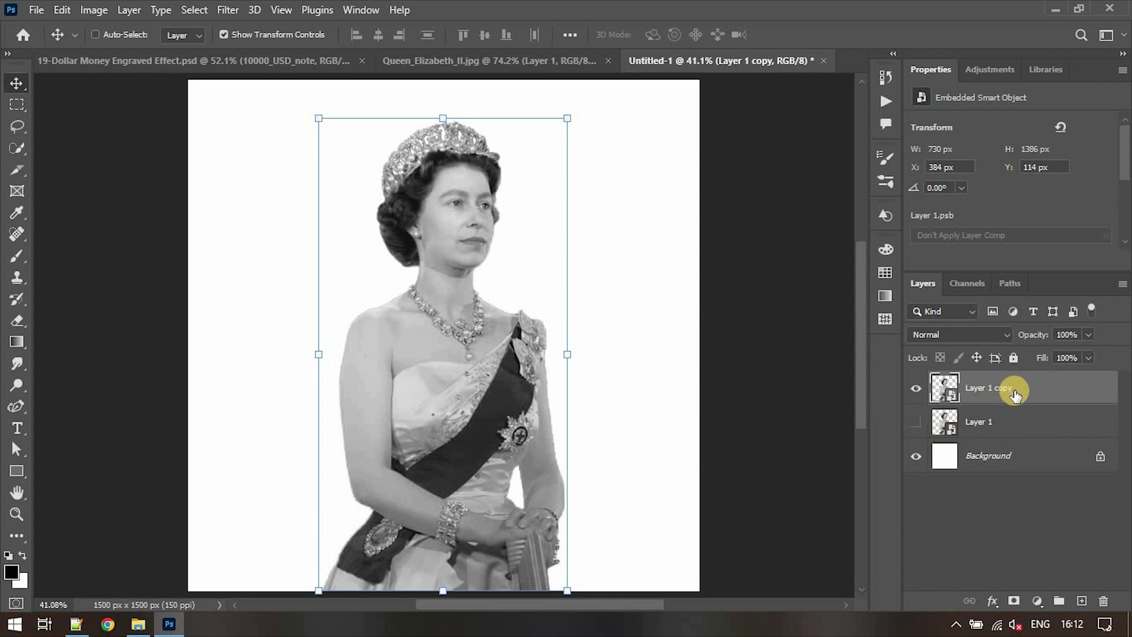
# Apply a Gaussian Blur with a 5.0 pixel radius to the duplicated portrait layer.
pyautogui.click(227, 9)
pyautogui.moveTo(298, 220)
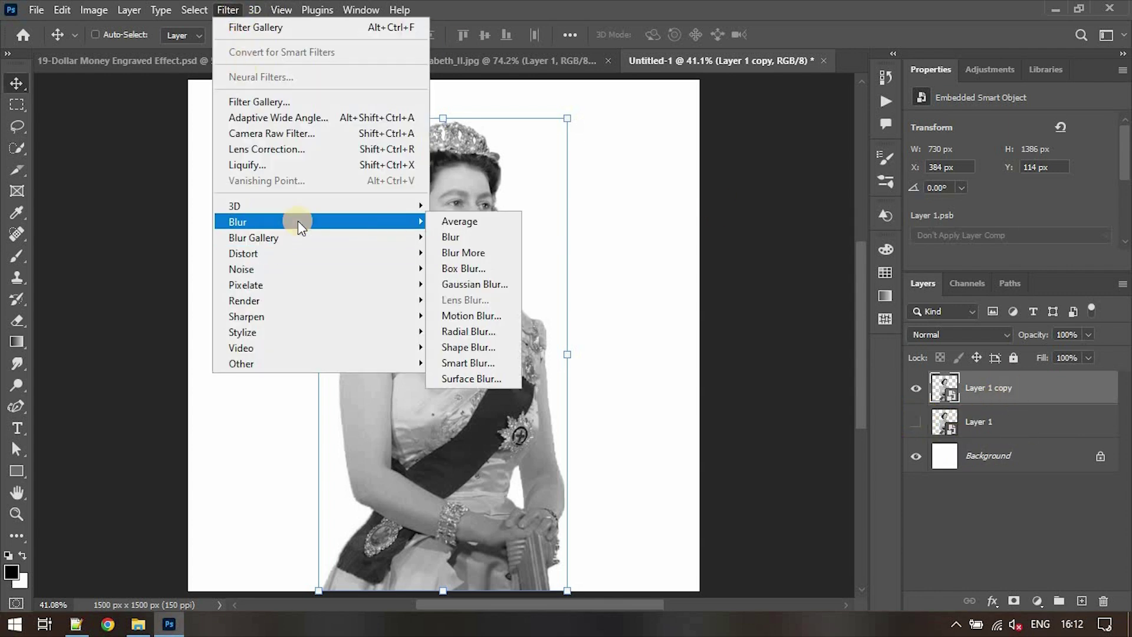
pyautogui.click(480, 285)
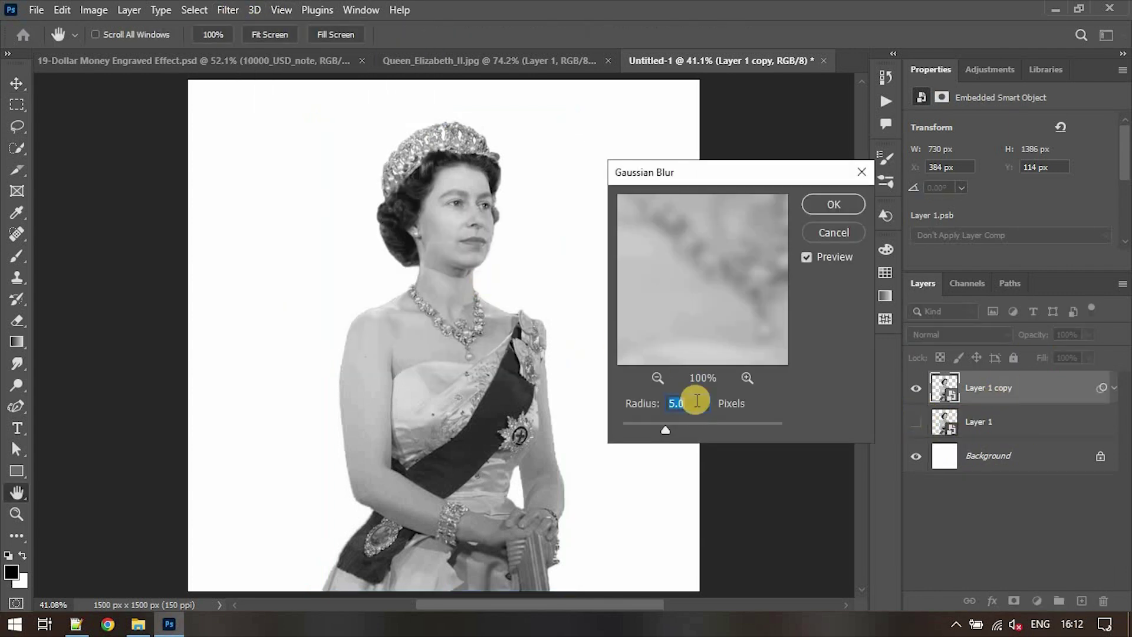
pyautogui.click(658, 377)
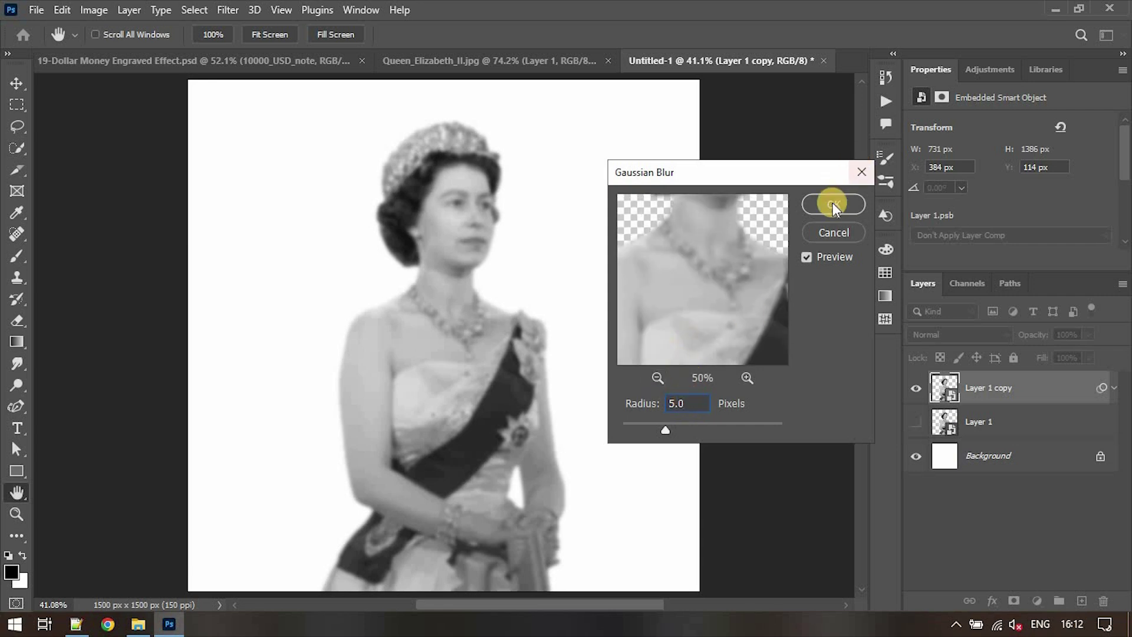
pyautogui.click(832, 203)
pyautogui.press('v')
# Save the document in Photoshop PSD format under the name Displacement File.
pyautogui.hotkey('ctrl', 'shift', 's')
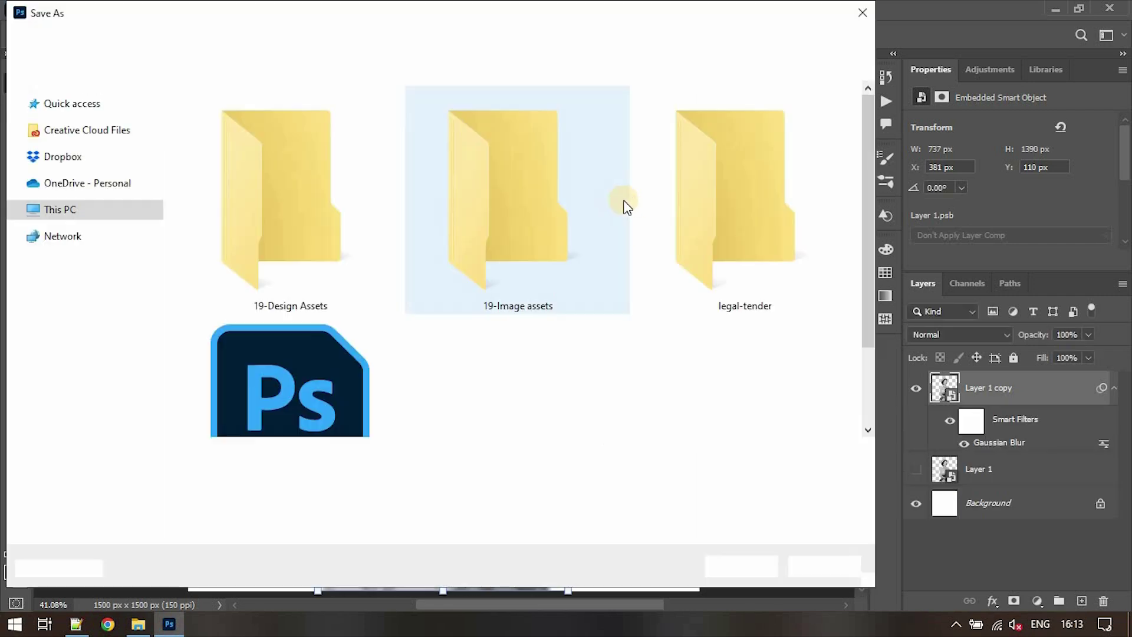
pyautogui.write('Displacement File')
pyautogui.click(200, 476)
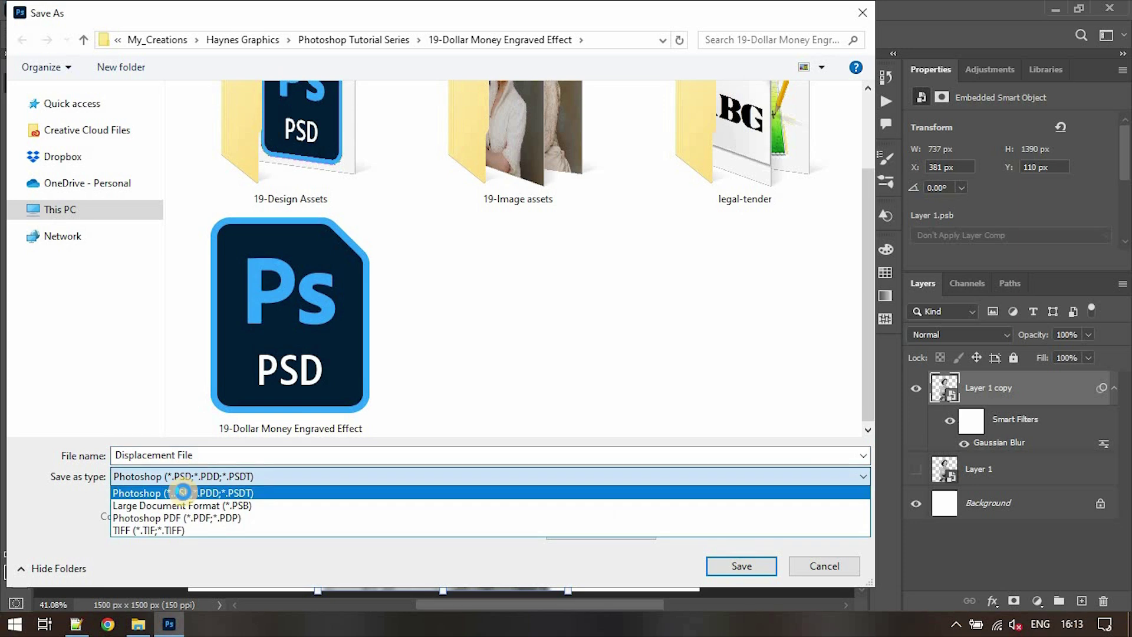
pyautogui.click(182, 495)
pyautogui.click(728, 566)
pyautogui.click(746, 171)
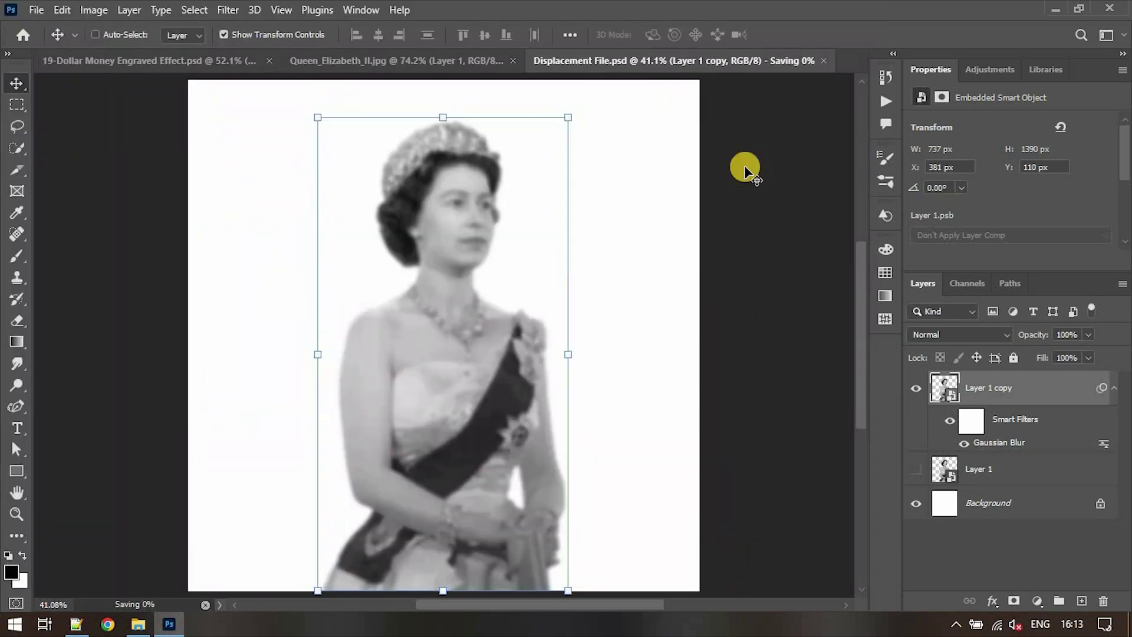
# Hide the blurred portrait copy and add a solid color fill layer with 50% brightness (808080) directly above the Background.
pyautogui.click(1114, 388)
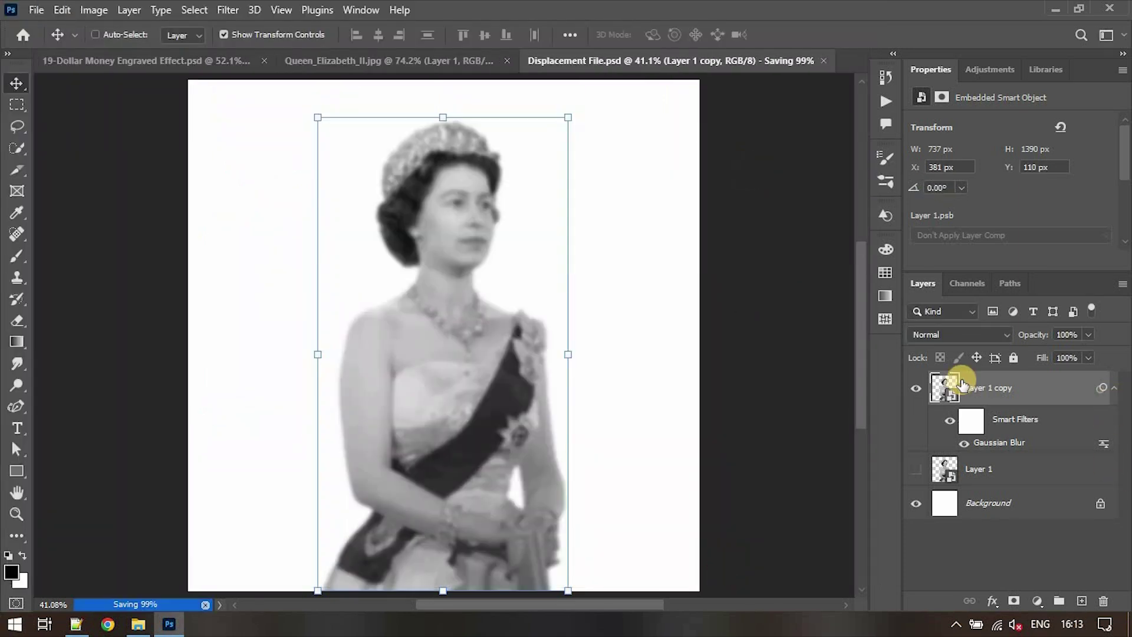
pyautogui.click(917, 389)
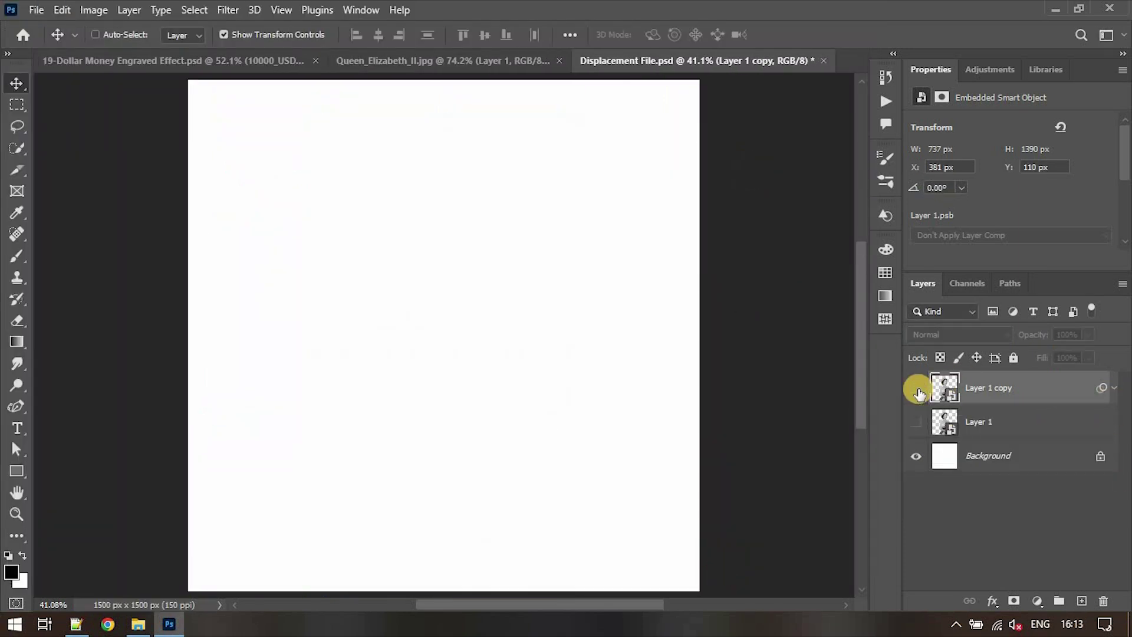
pyautogui.click(1029, 457)
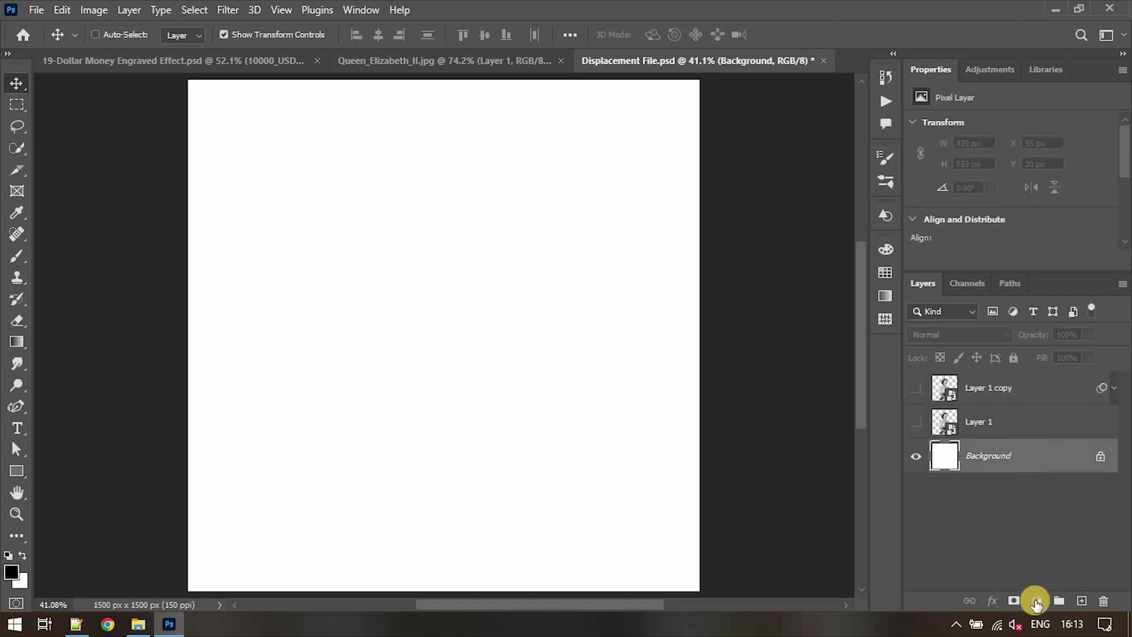
pyautogui.click(1037, 600)
pyautogui.click(1036, 309)
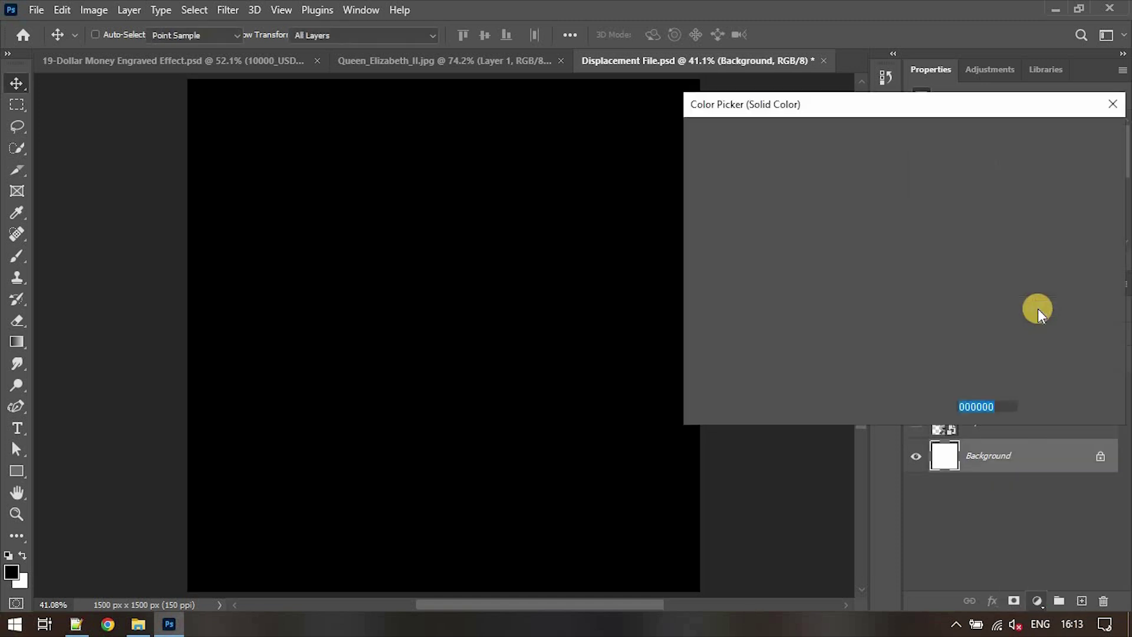
pyautogui.click(994, 308)
pyautogui.write('50')
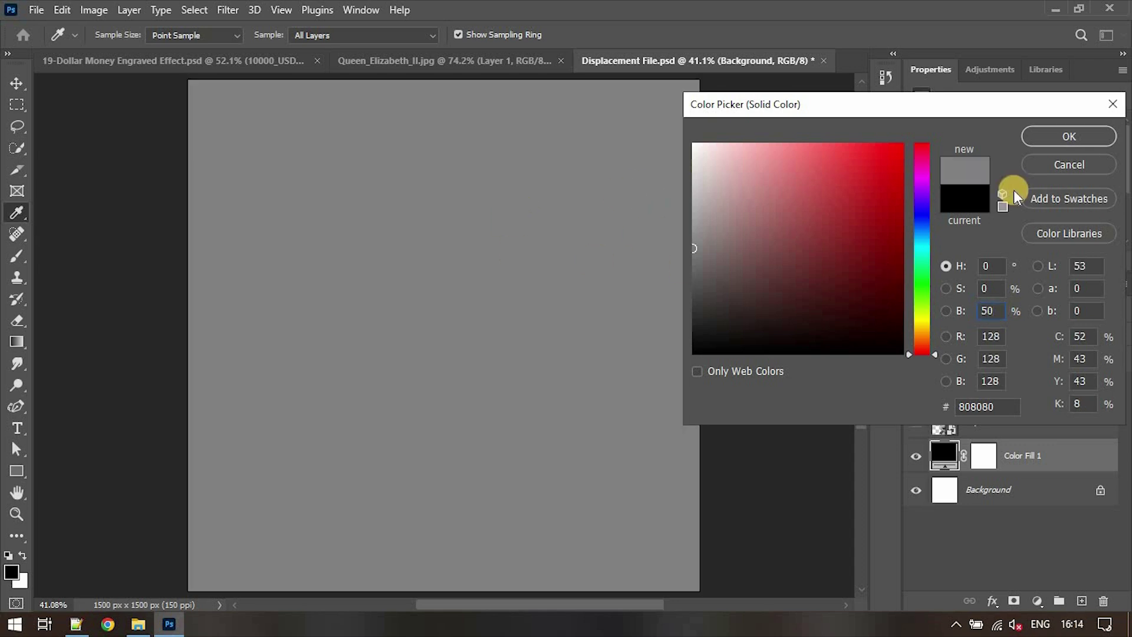
pyautogui.click(1038, 139)
# Convert the grey fill layer to a smart object and apply Halftone Pattern with size 1, contrast 50 and pattern type Line.
pyautogui.rightClick(1027, 466)
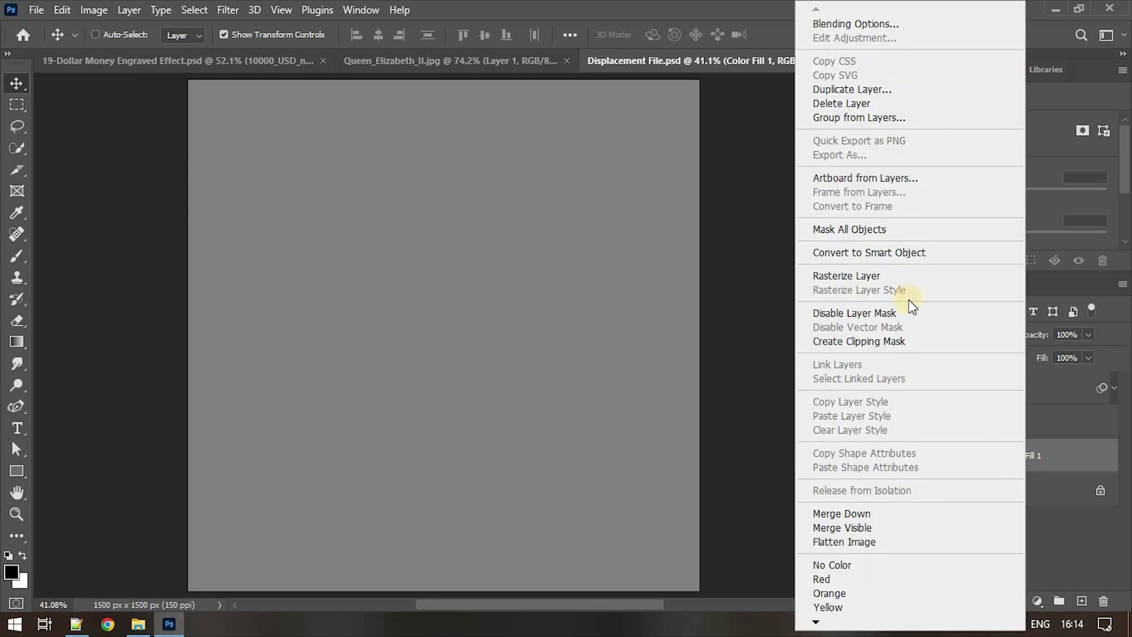
pyautogui.click(943, 253)
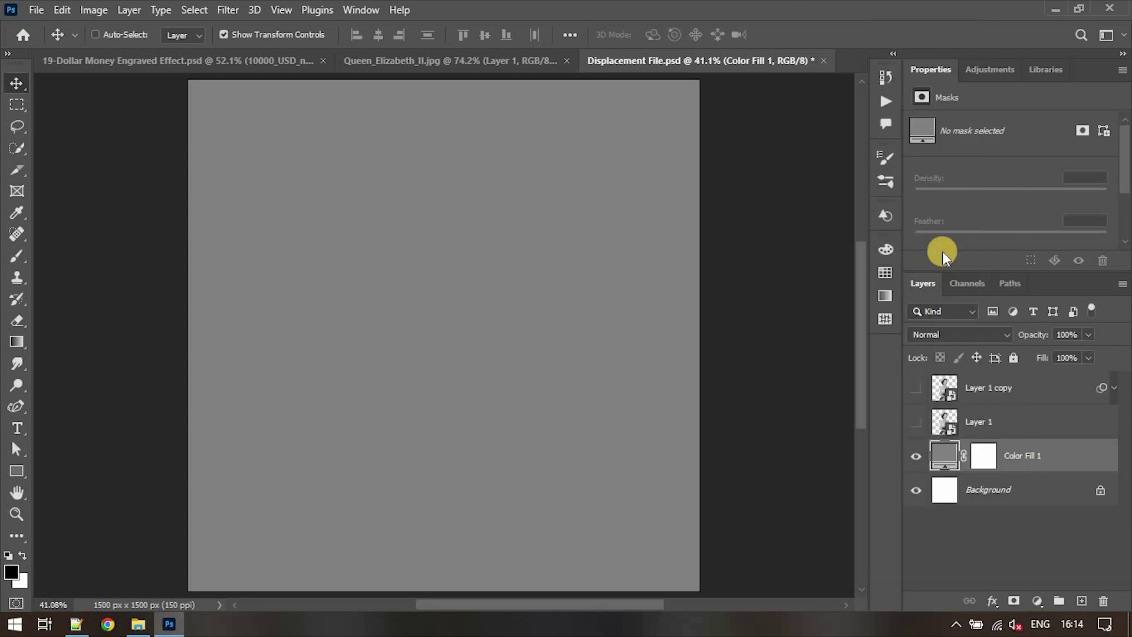
pyautogui.click(227, 11)
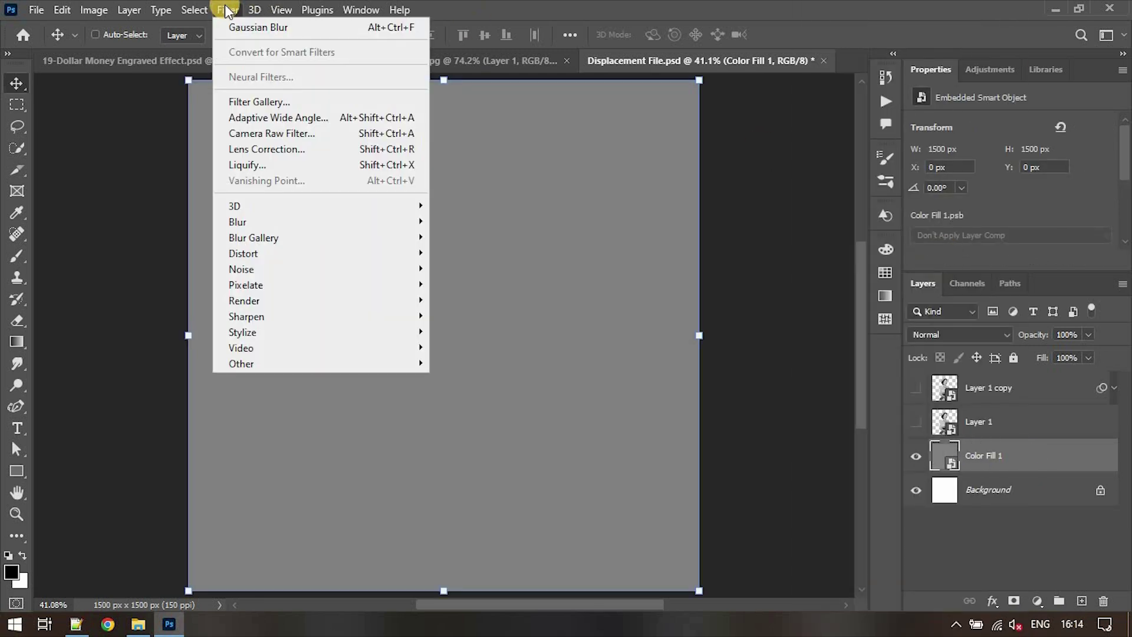
pyautogui.click(244, 99)
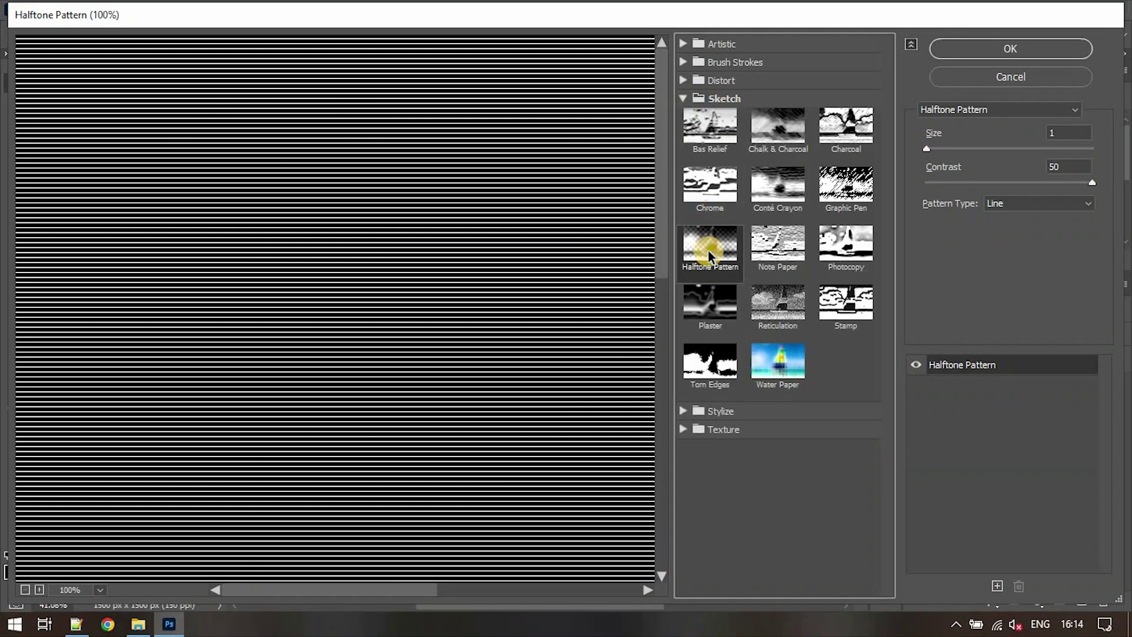
pyautogui.click(1063, 133)
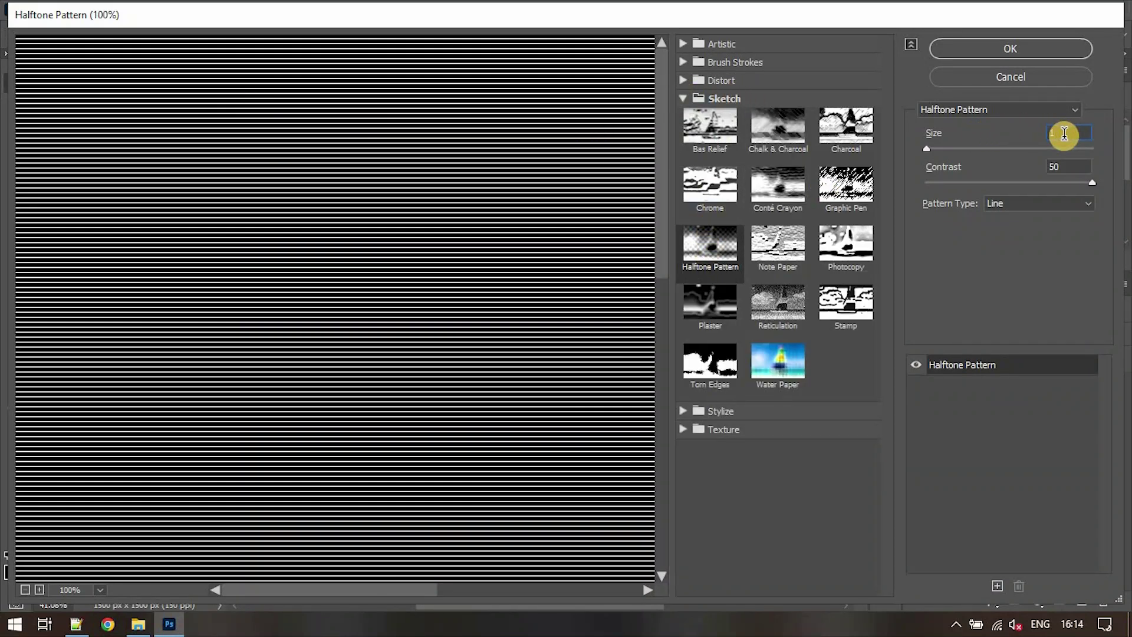
pyautogui.click(1074, 167)
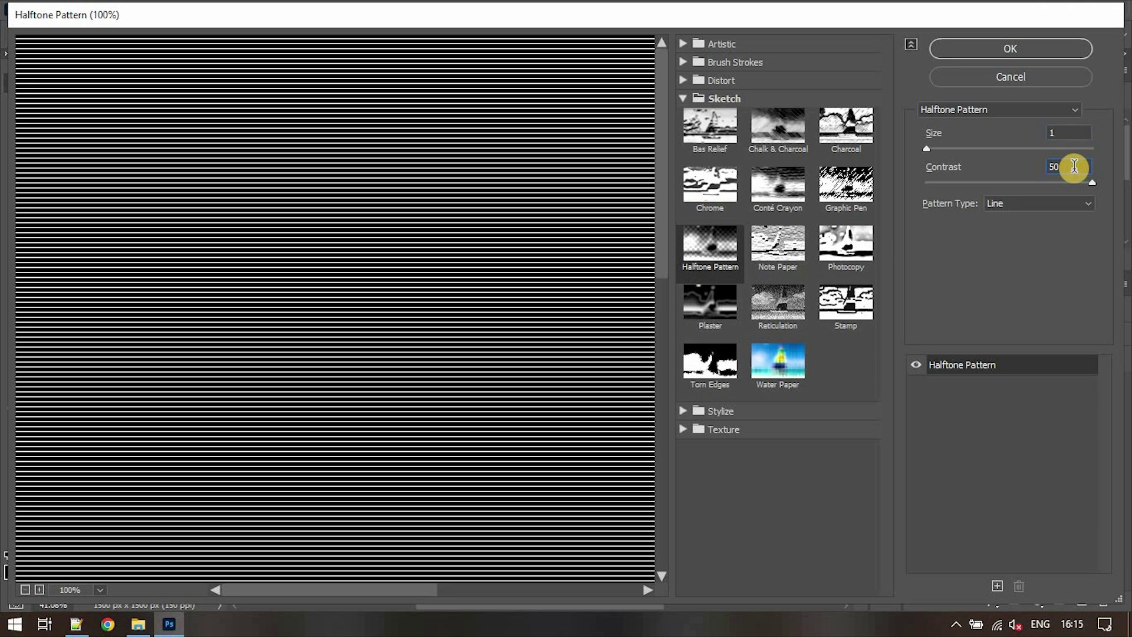
pyautogui.click(1031, 43)
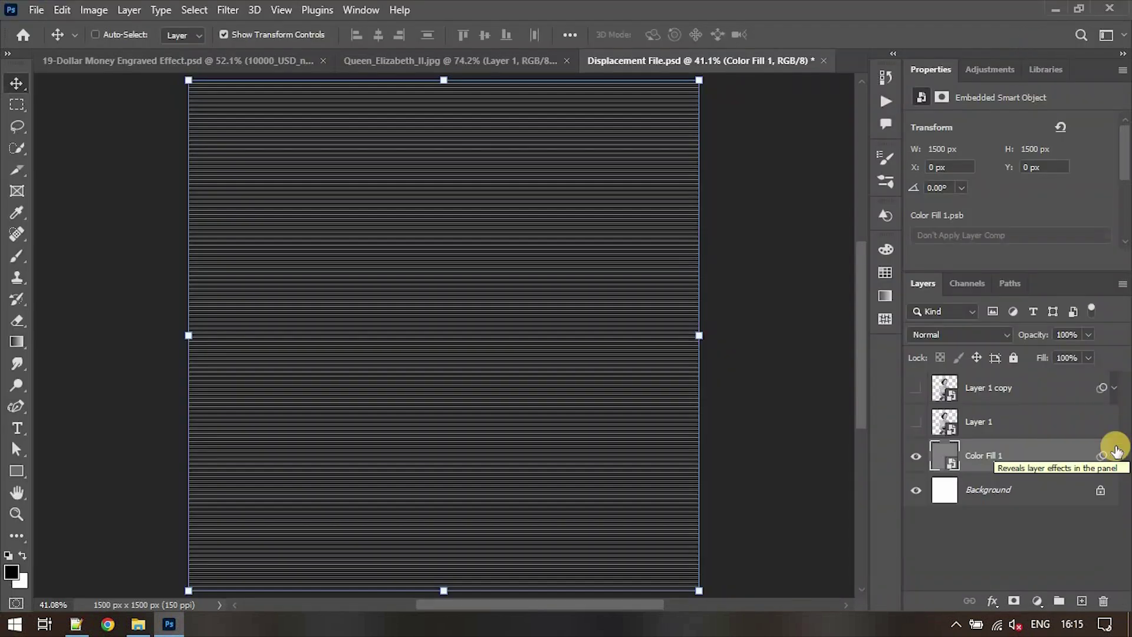
# Apply the Wave filter to the line pattern: 1 generator, Sine, wavelength 155–160, amplitude 20–50, scale 100% both ways, Repeat Edge Pixels.
pyautogui.click(227, 10)
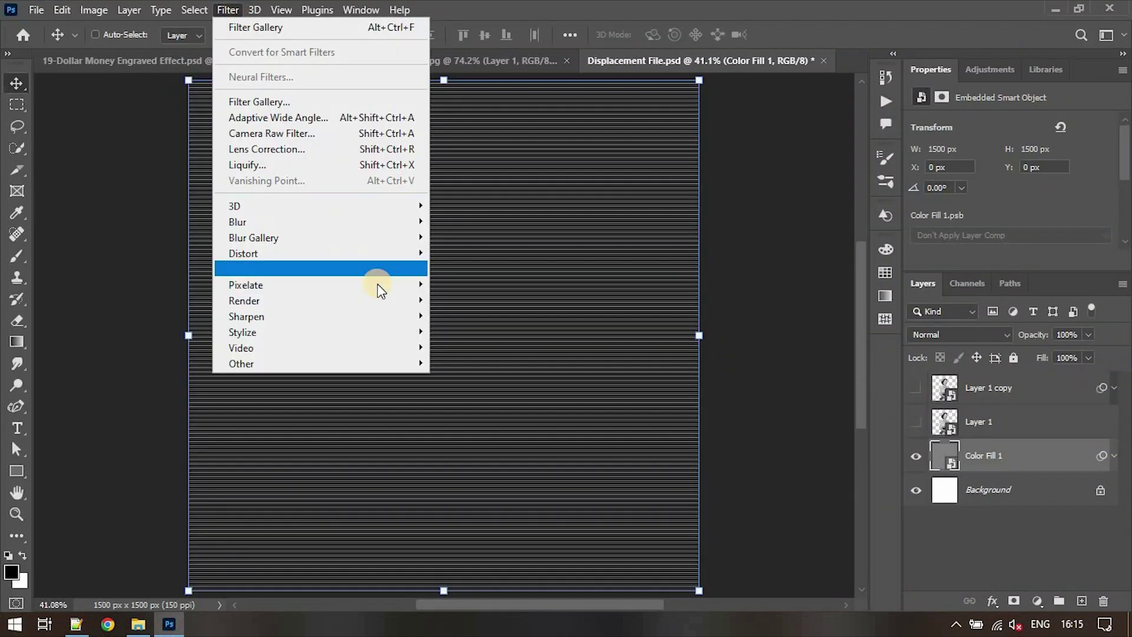
pyautogui.moveTo(386, 253)
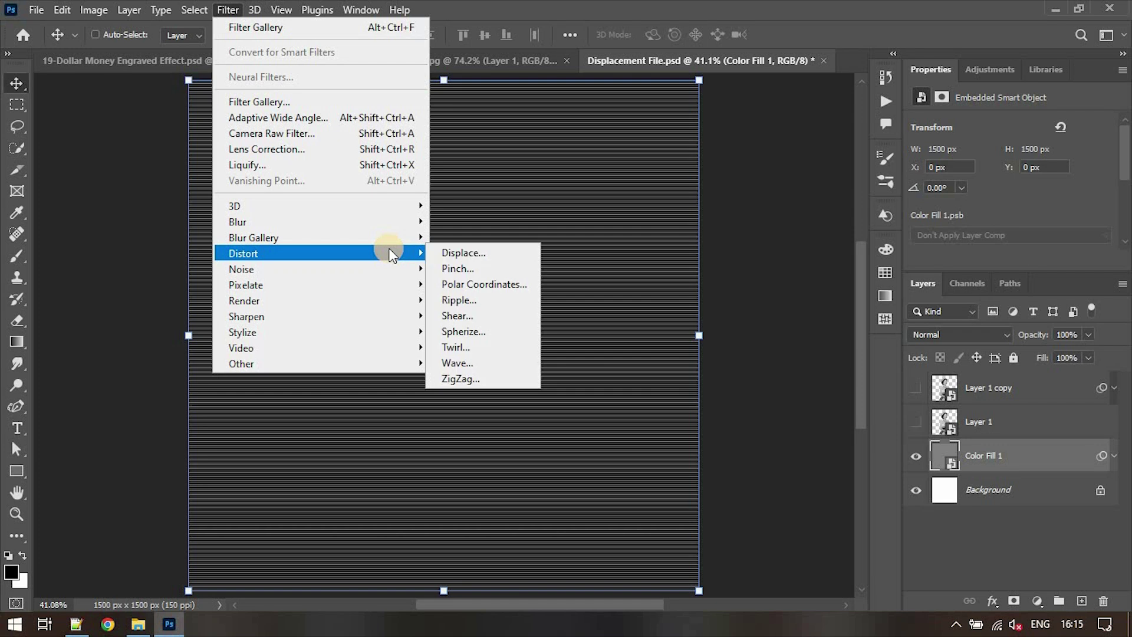
pyautogui.click(465, 362)
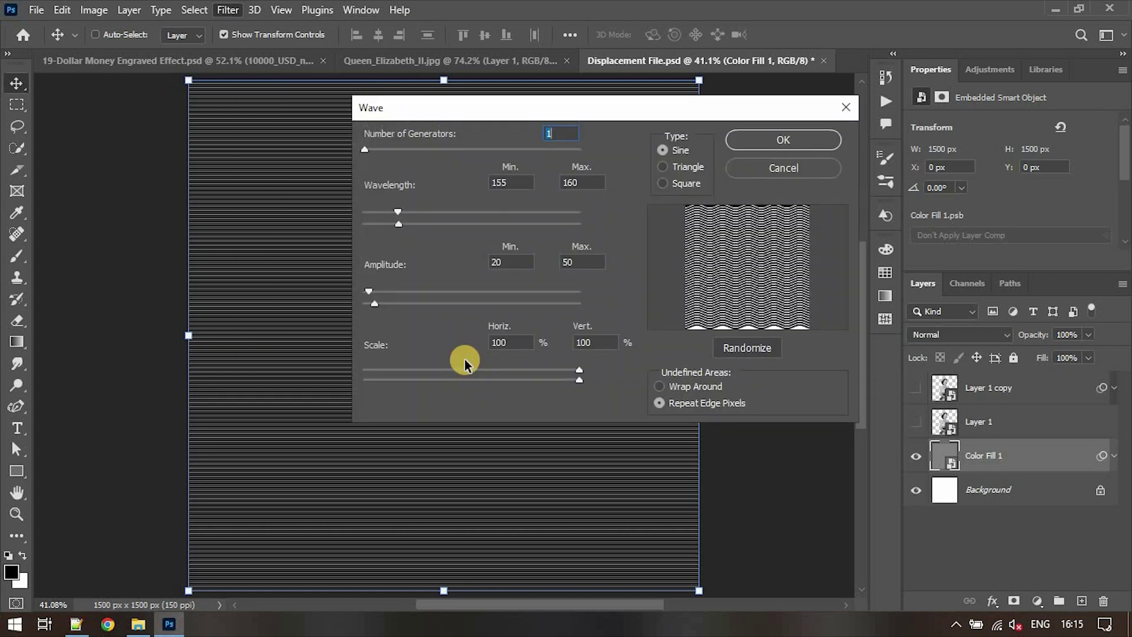
pyautogui.click(566, 128)
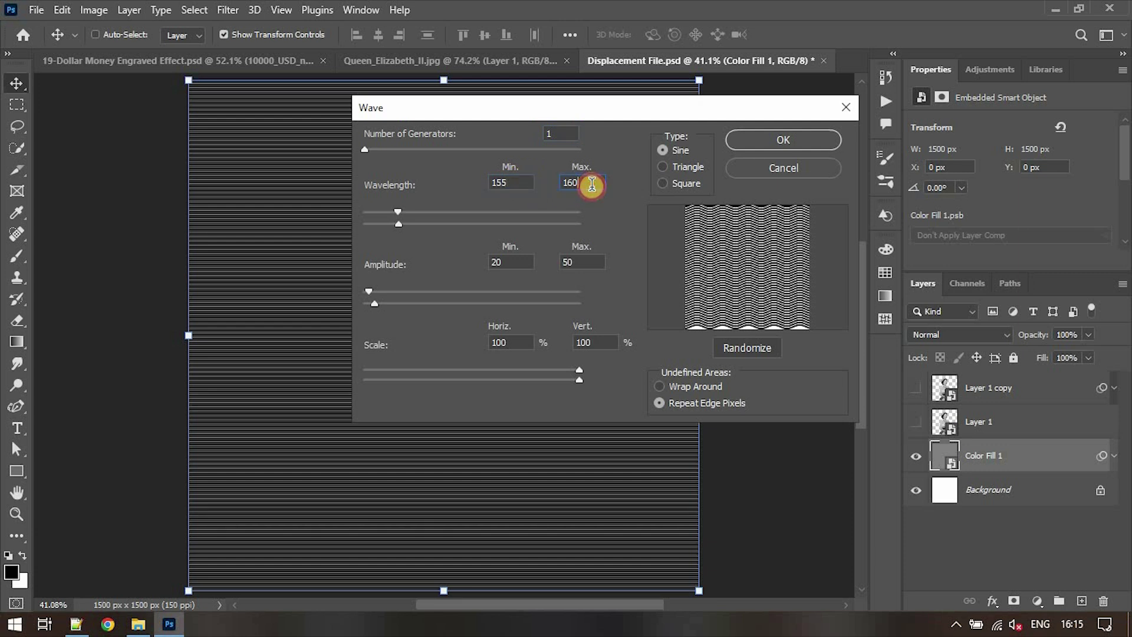
pyautogui.click(512, 261)
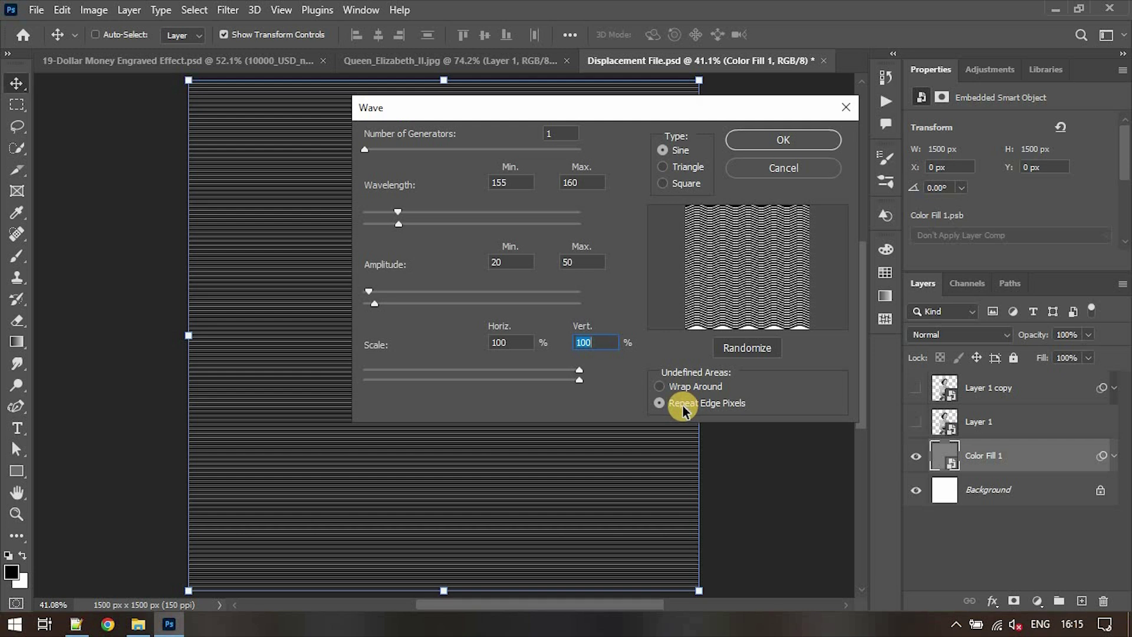
pyautogui.click(801, 142)
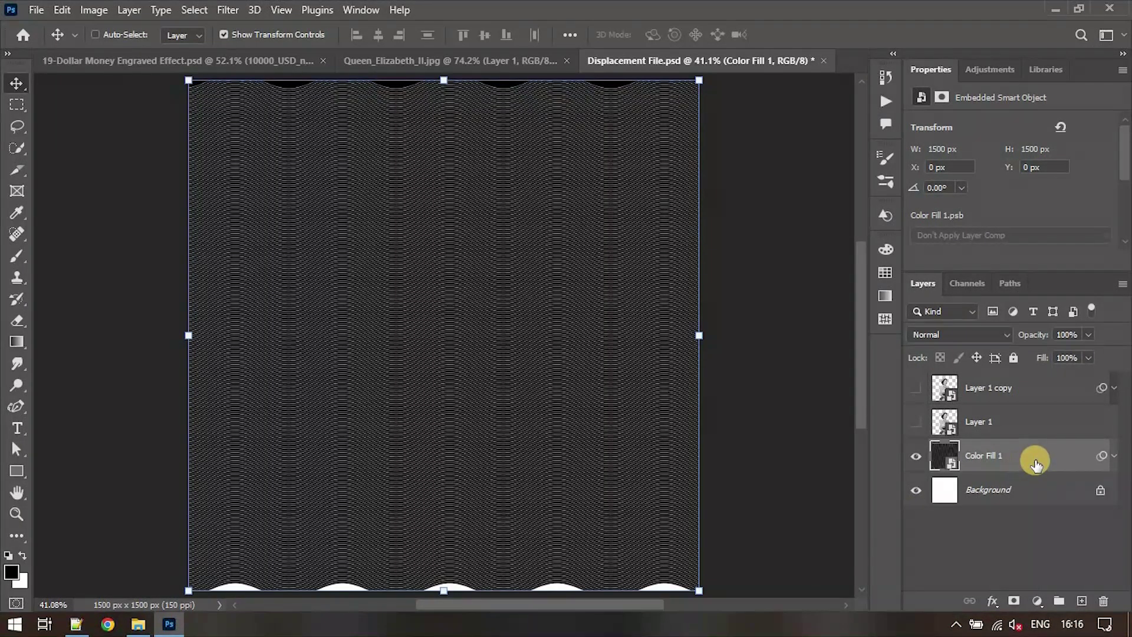
# Duplicate the wavy line pattern layer and invert the colors of the copy.
pyautogui.hotkey('ctrl', 'j')
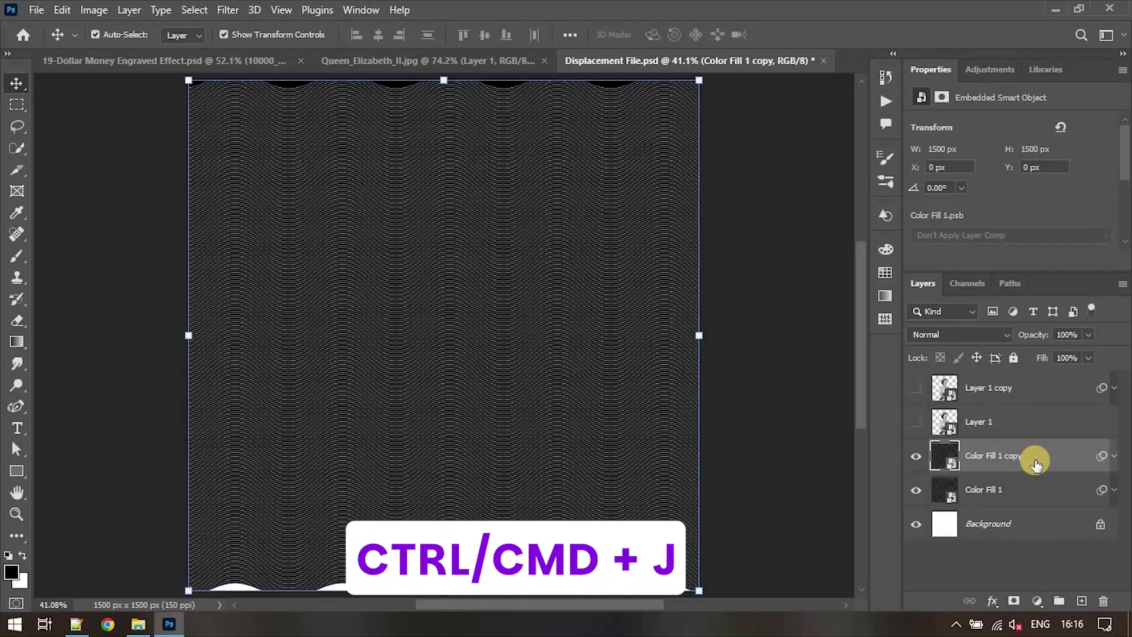
pyautogui.hotkey('ctrl', 'i')
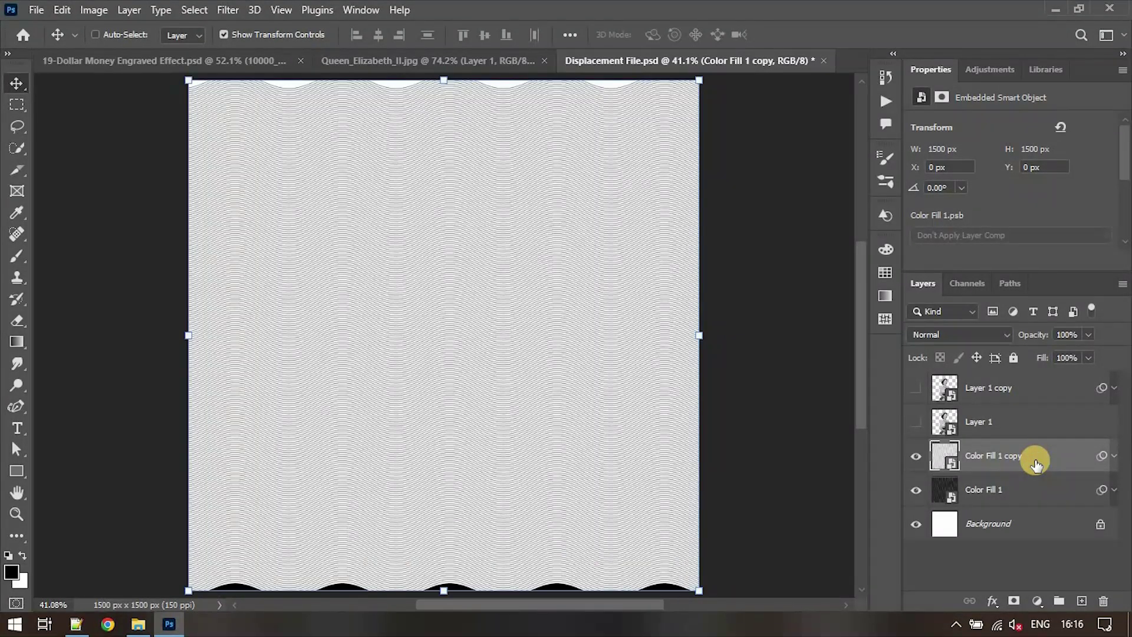
# Rasterize the inverted wavy line pattern copy and rotate it 90° clockwise.
pyautogui.rightClick(1036, 460)
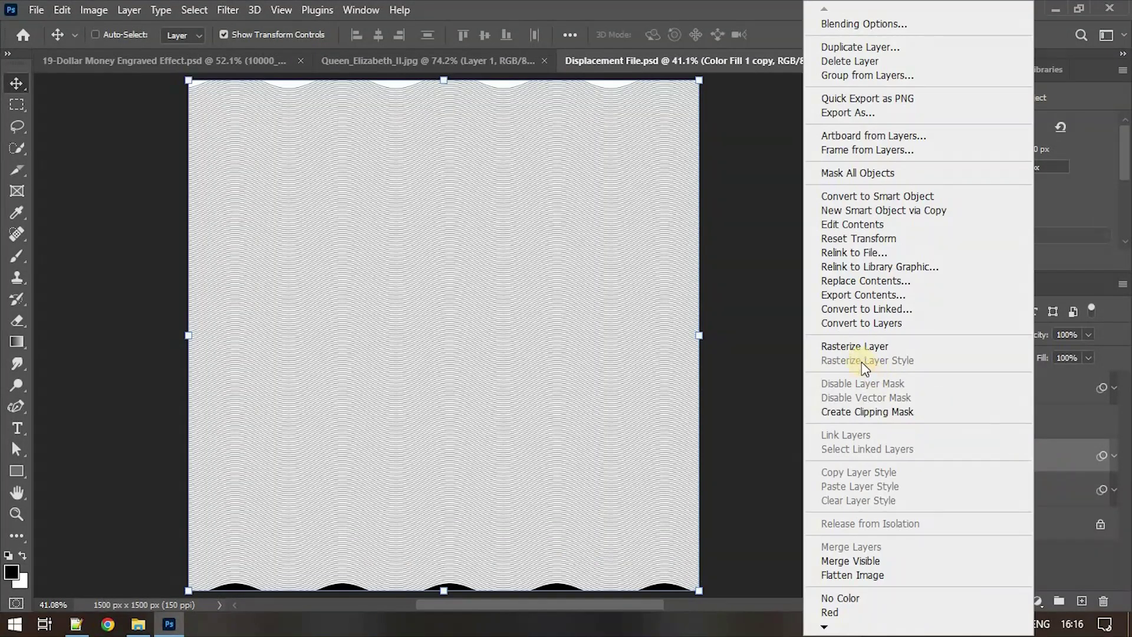
pyautogui.click(852, 344)
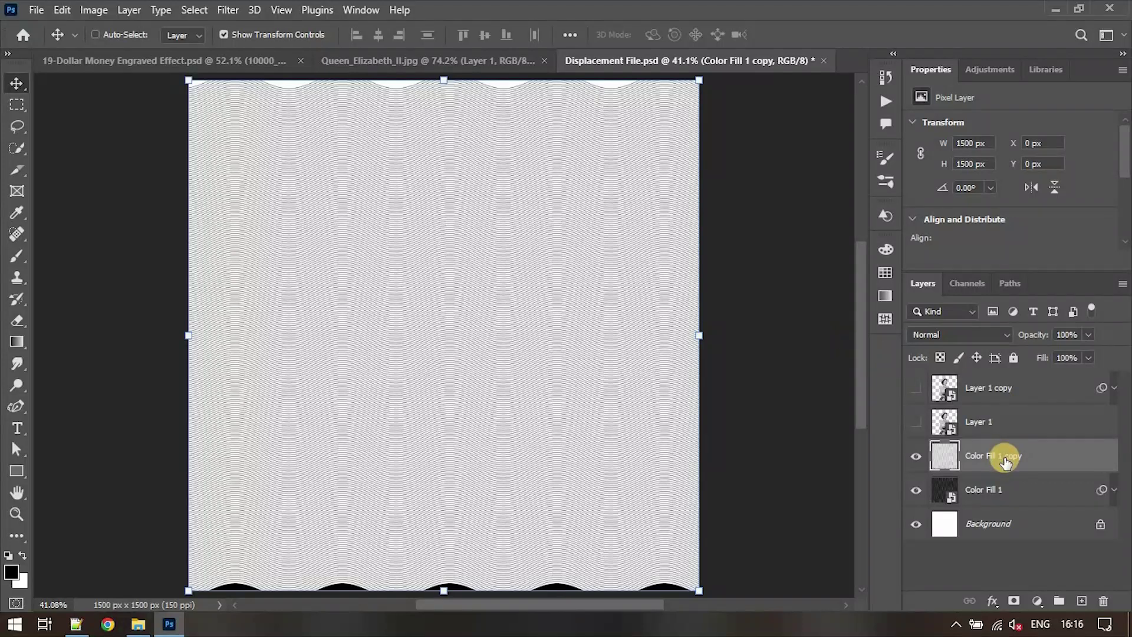
pyautogui.hotkey('ctrl', 't')
pyautogui.rightClick(701, 333)
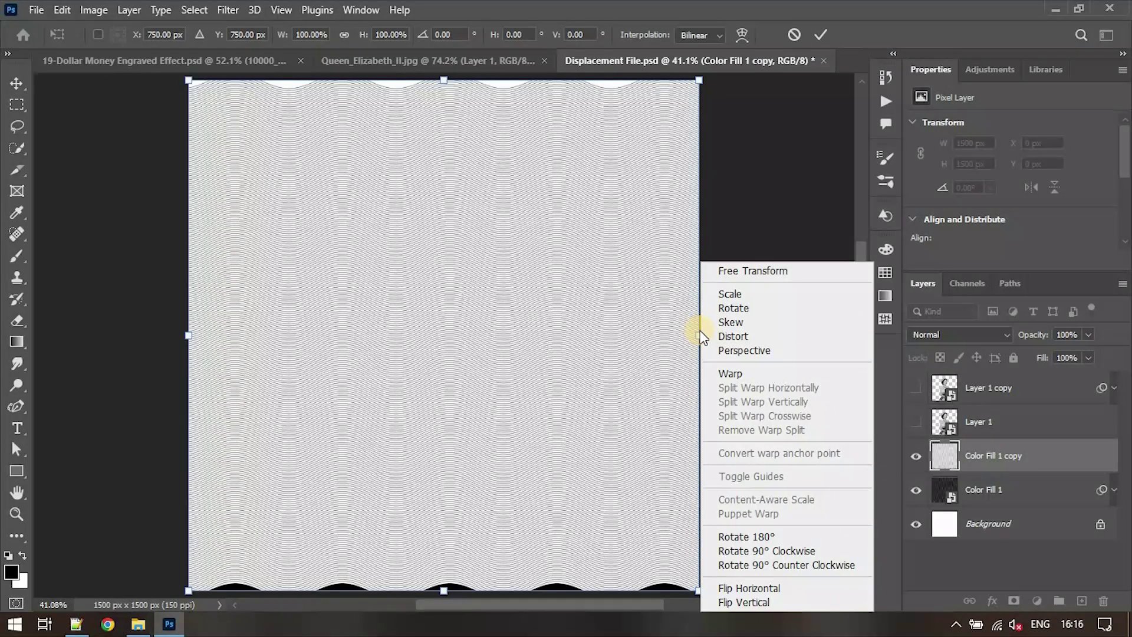
pyautogui.click(809, 551)
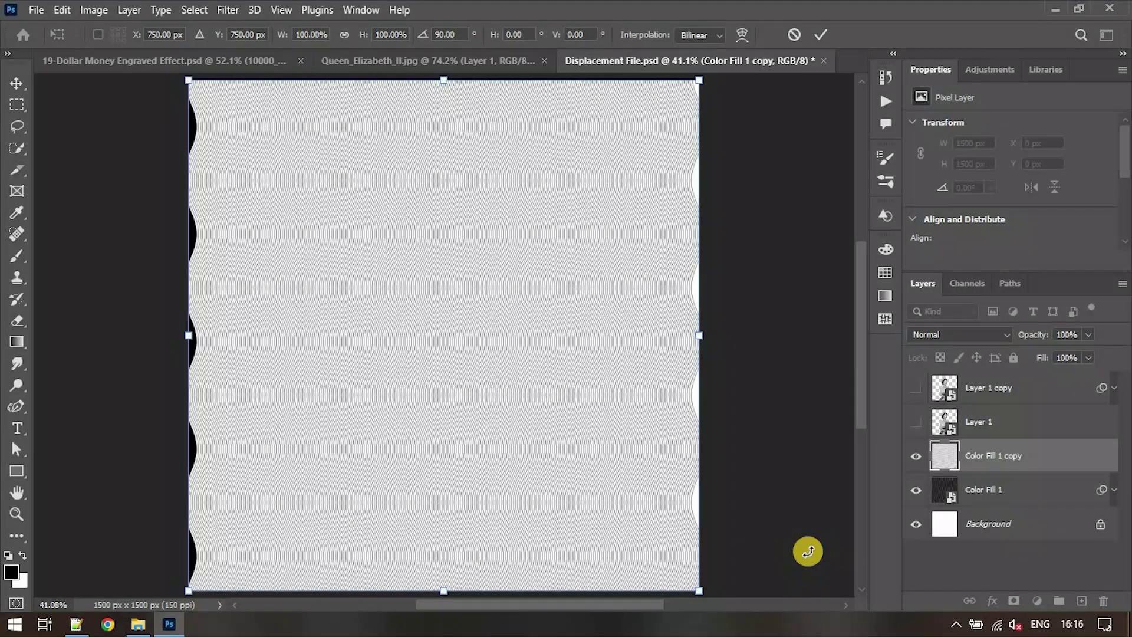
pyautogui.press('Return')
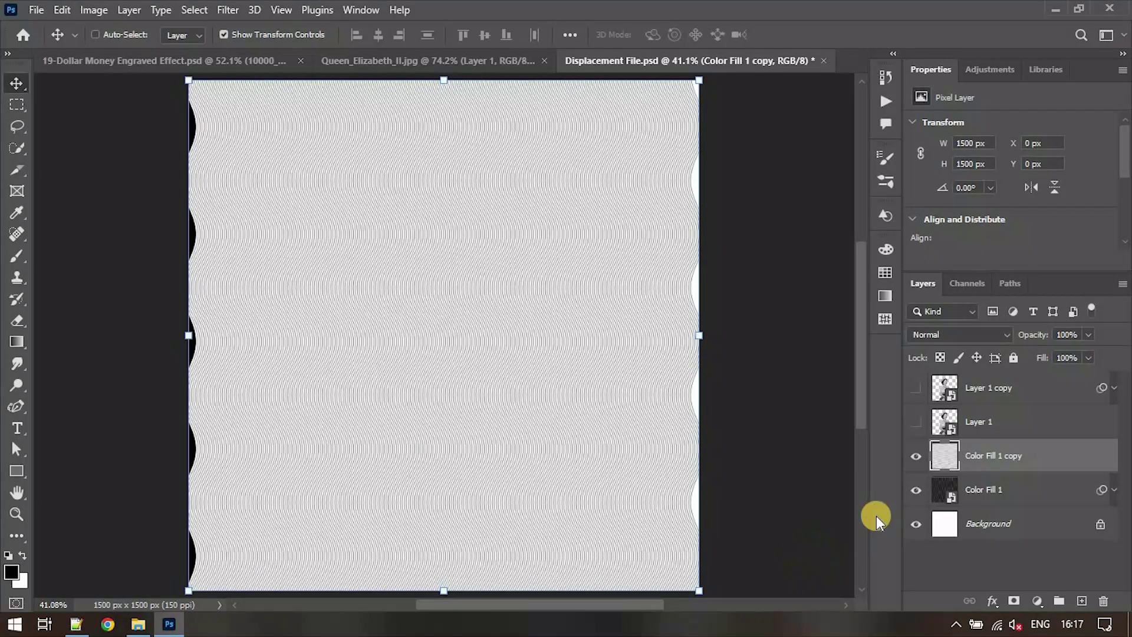
# Show the unblurred portrait layer and move it below both wavy line pattern layers.
pyautogui.click(996, 428)
pyautogui.click(916, 421)
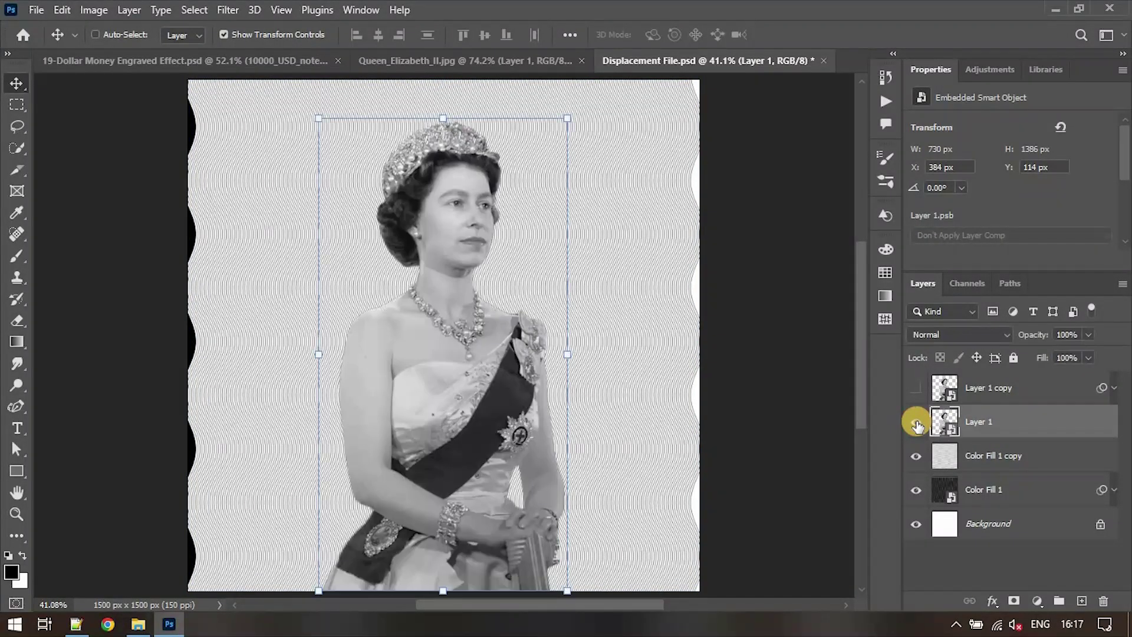
pyautogui.moveTo(961, 420); pyautogui.dragTo(997, 505)
# Set the blend mode of both wavy line pattern layers to Overlay.
pyautogui.click(984, 455)
pyautogui.click(961, 336)
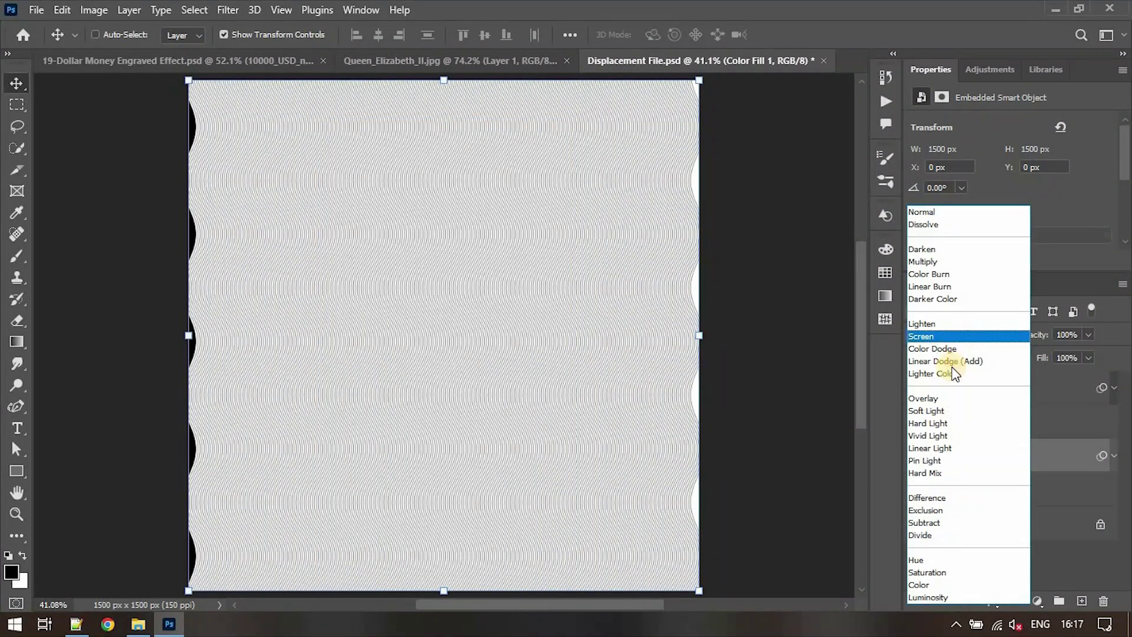
pyautogui.click(942, 397)
pyautogui.click(1008, 429)
pyautogui.click(965, 336)
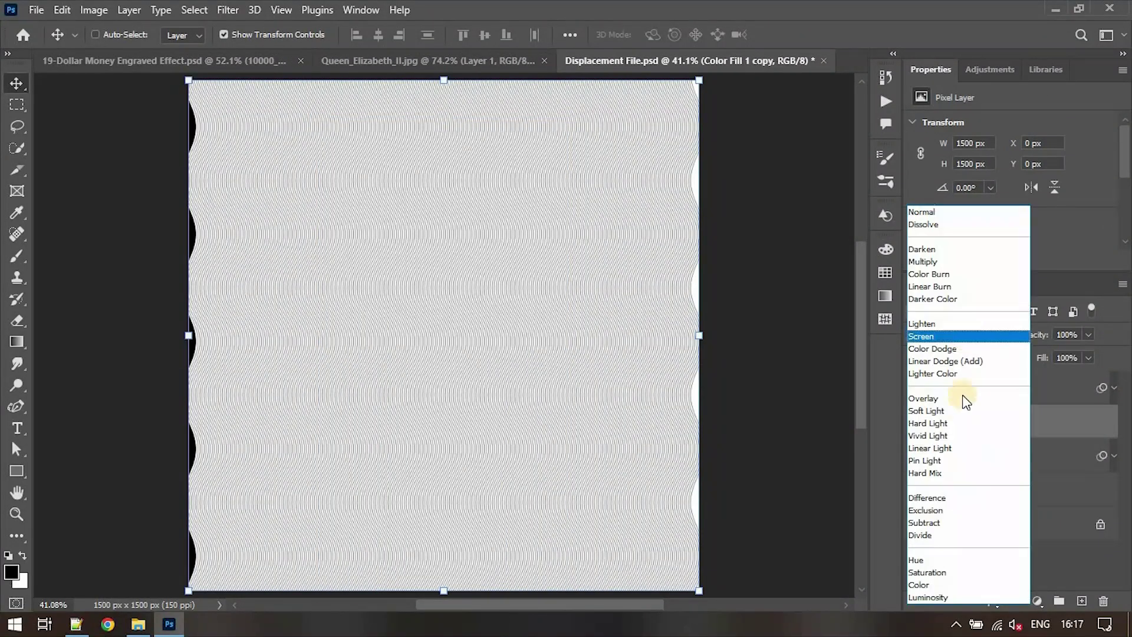
pyautogui.click(961, 395)
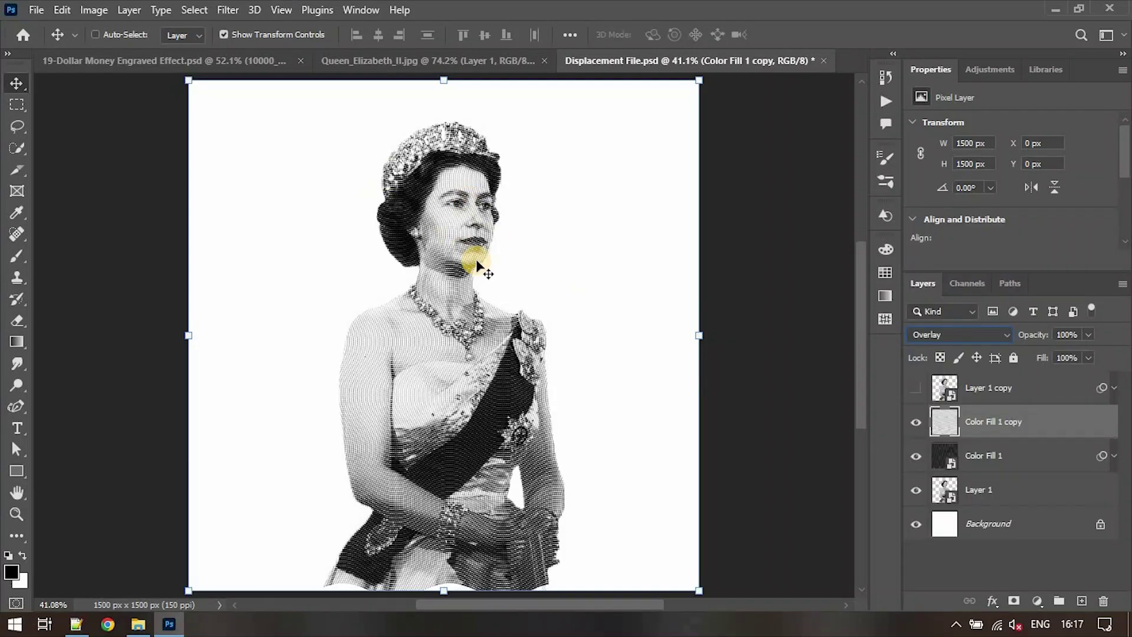
# Convert the rotated line pattern copy, Color Fill 1 copy, to a smart object.
pyautogui.scroll(4, 476, 260)
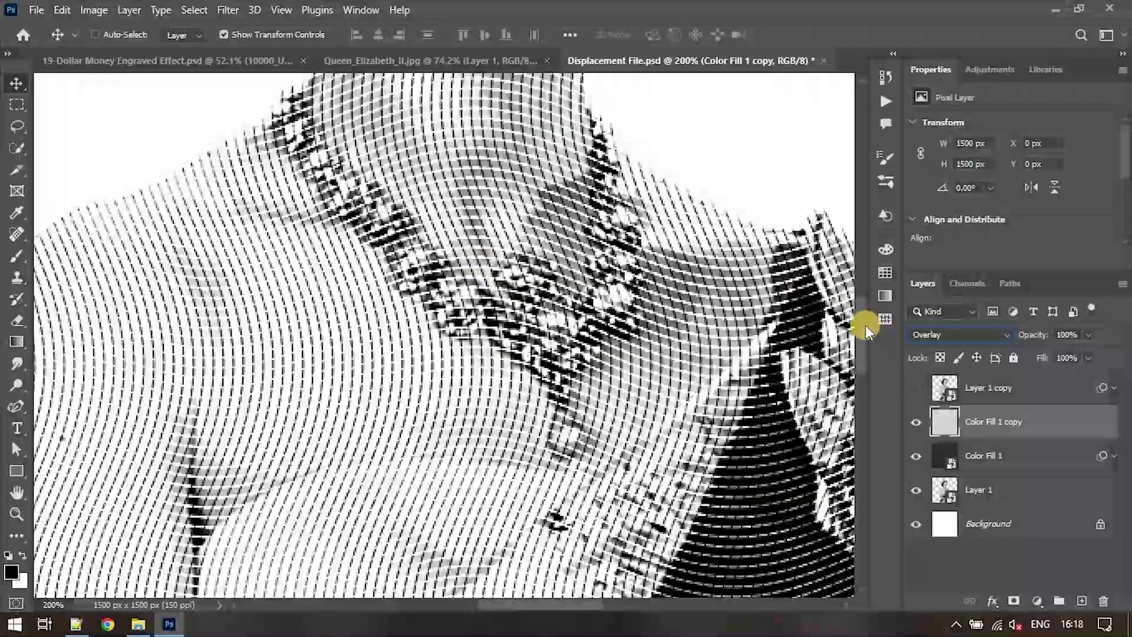
pyautogui.moveTo(862, 314); pyautogui.dragTo(857, 223)
pyautogui.scroll(-4, 522, 198)
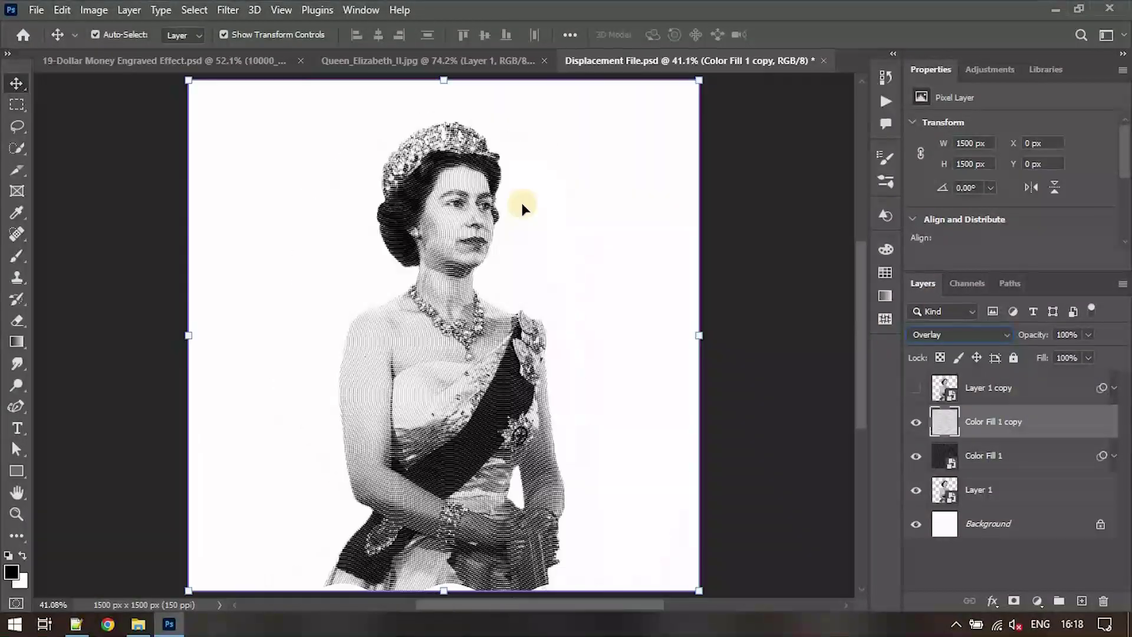
pyautogui.click(1050, 391)
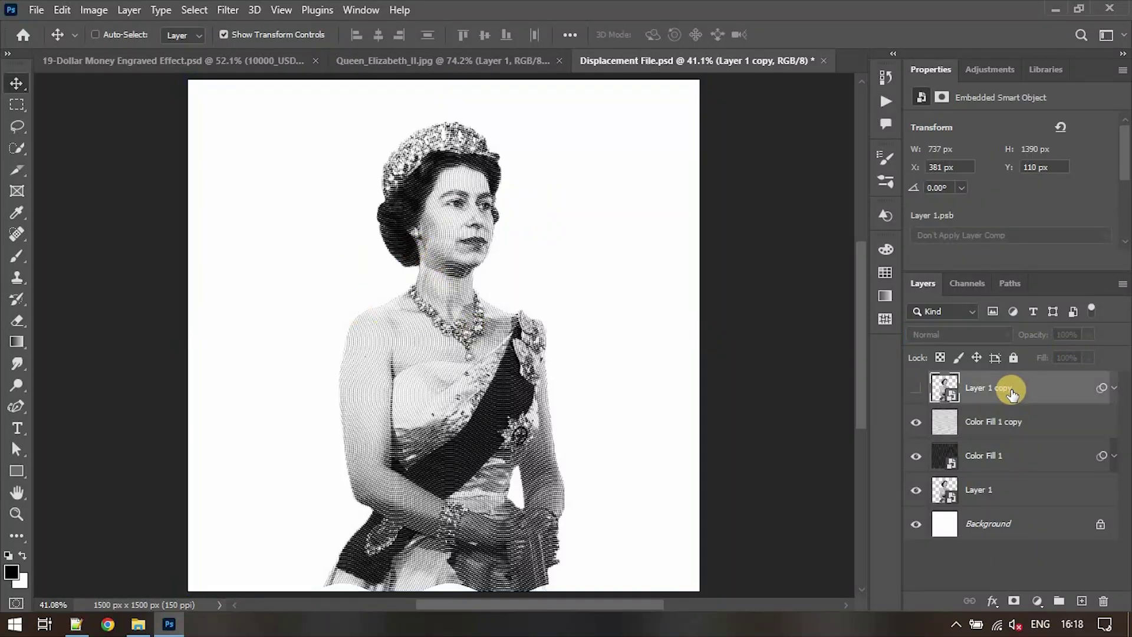
pyautogui.click(1046, 429)
pyautogui.rightClick(1039, 422)
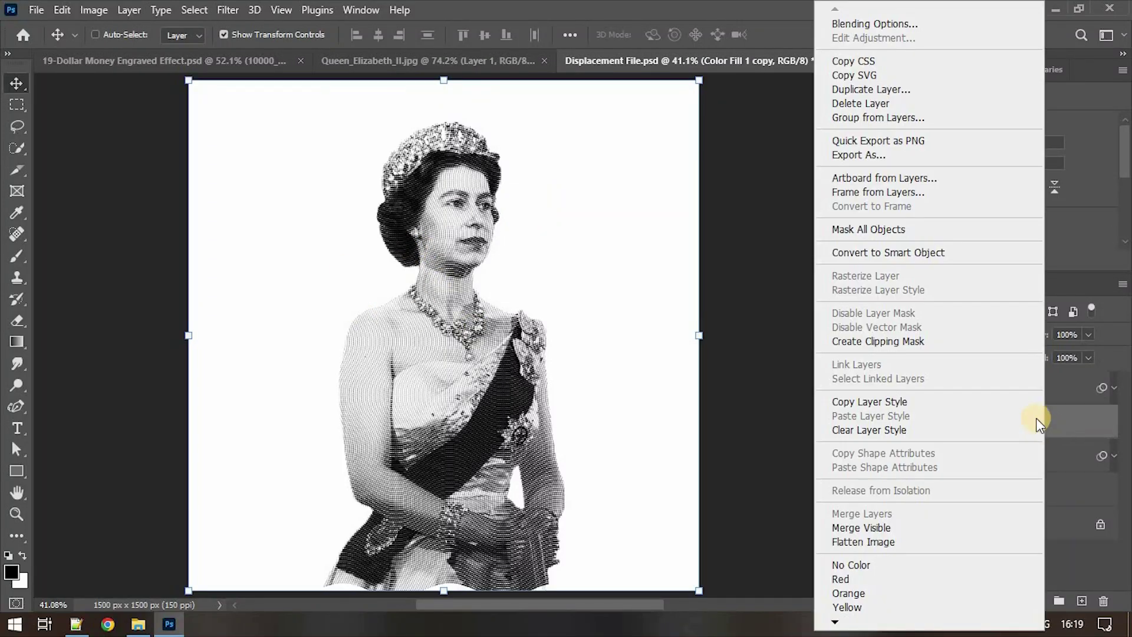
pyautogui.click(927, 265)
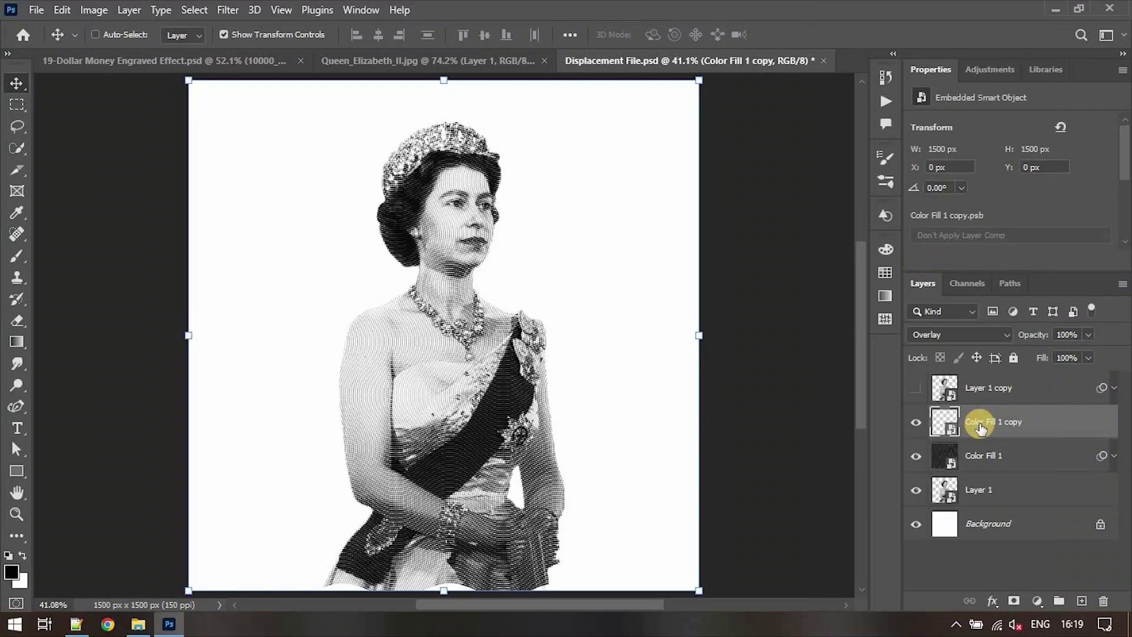
# Apply Displace to Color Fill 1 copy with scales of 12, Stretch To Fit and Repeat Edge Pixels, using the Displacement File PSD as map.
pyautogui.click(229, 11)
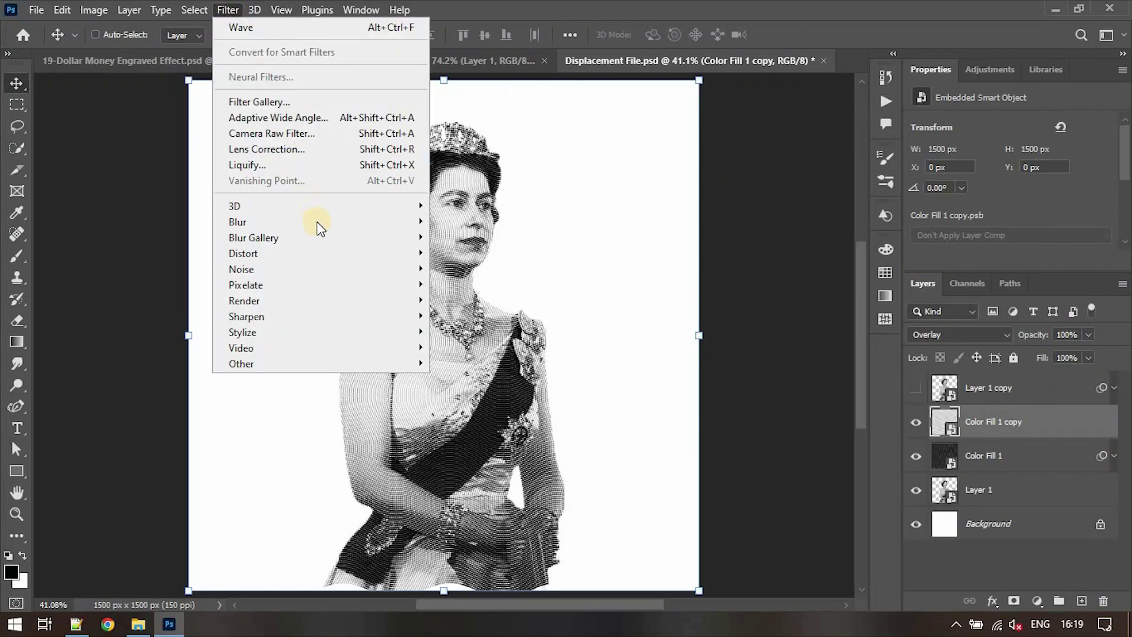
pyautogui.moveTo(378, 253)
pyautogui.click(506, 250)
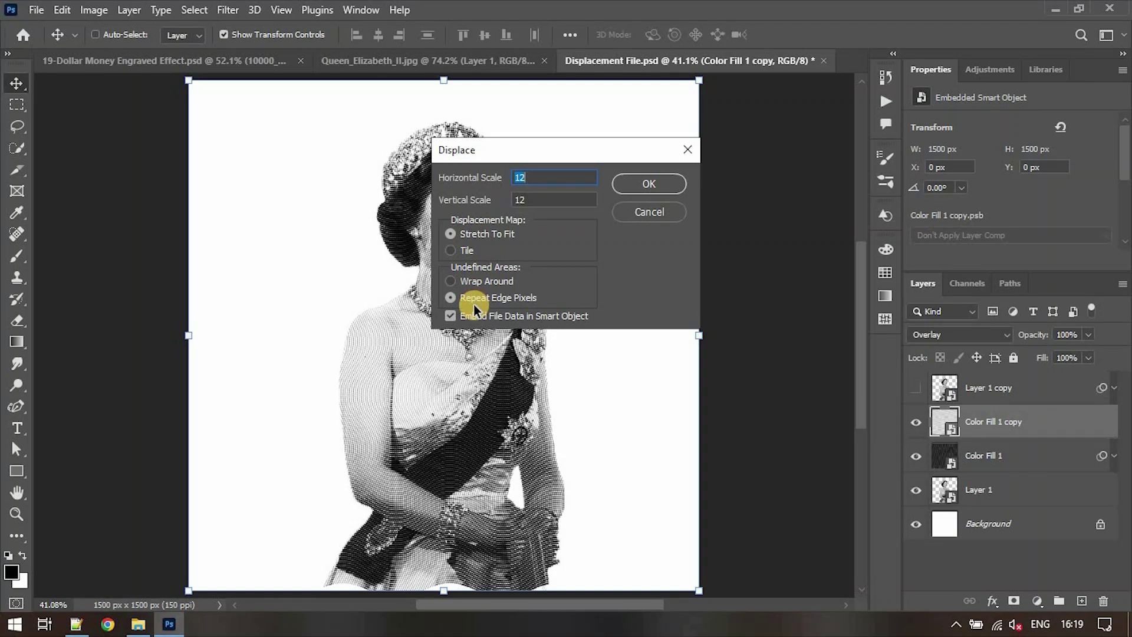
pyautogui.click(640, 185)
pyautogui.scroll(-3, 642, 189)
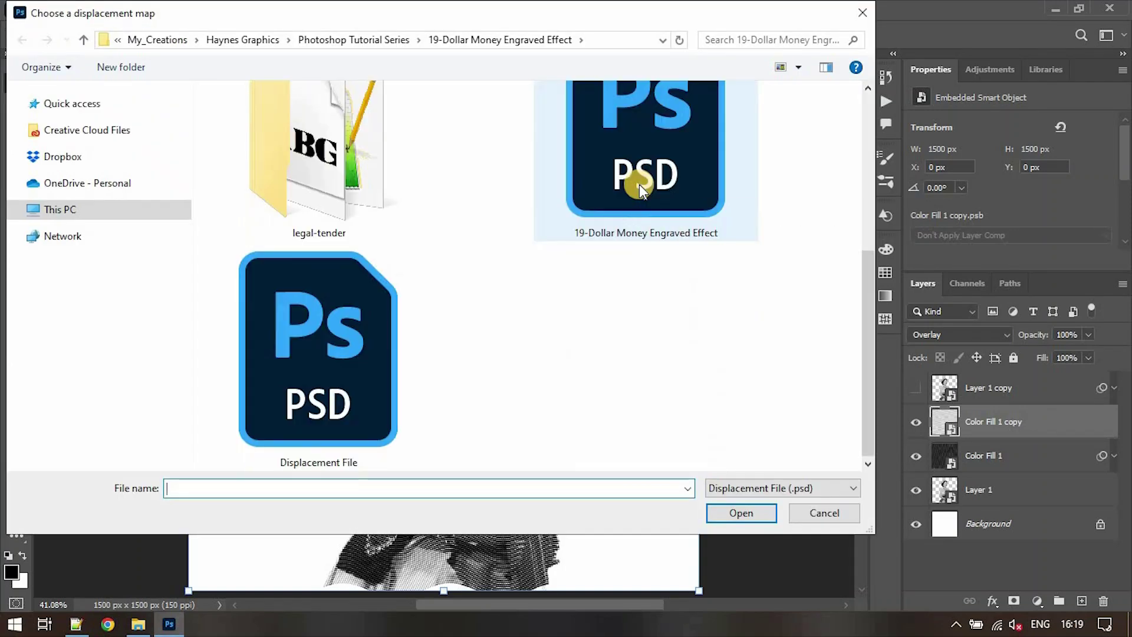
pyautogui.click(310, 384)
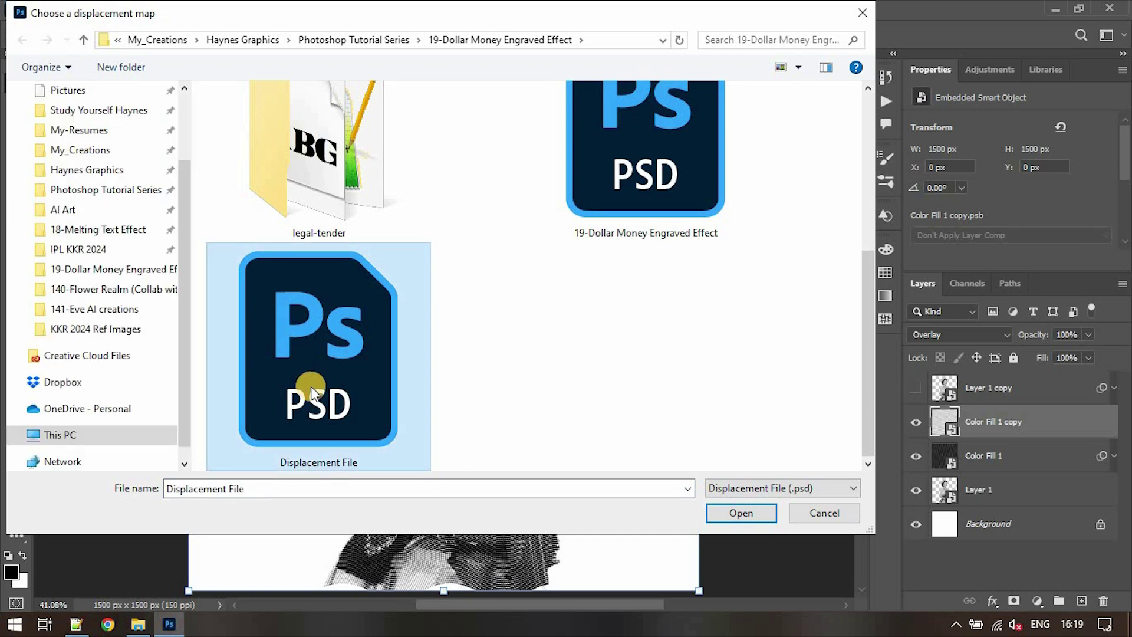
pyautogui.click(756, 516)
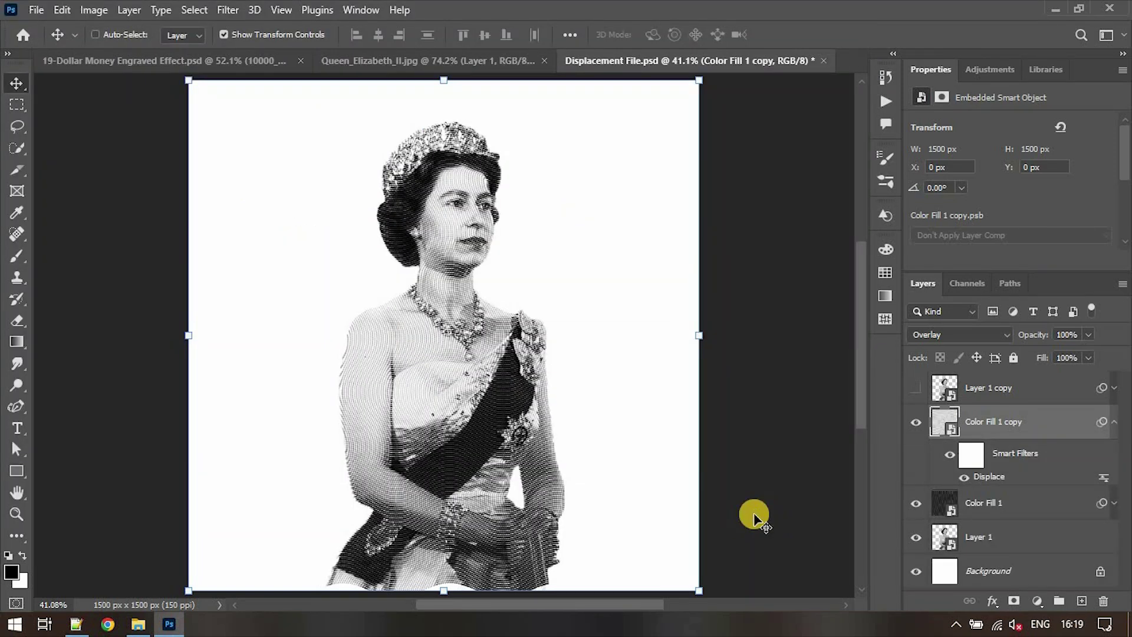
# Hide the Background layer and compare the face with the Displace smart filter off and on.
pyautogui.click(916, 570)
pyautogui.scroll(4, 522, 273)
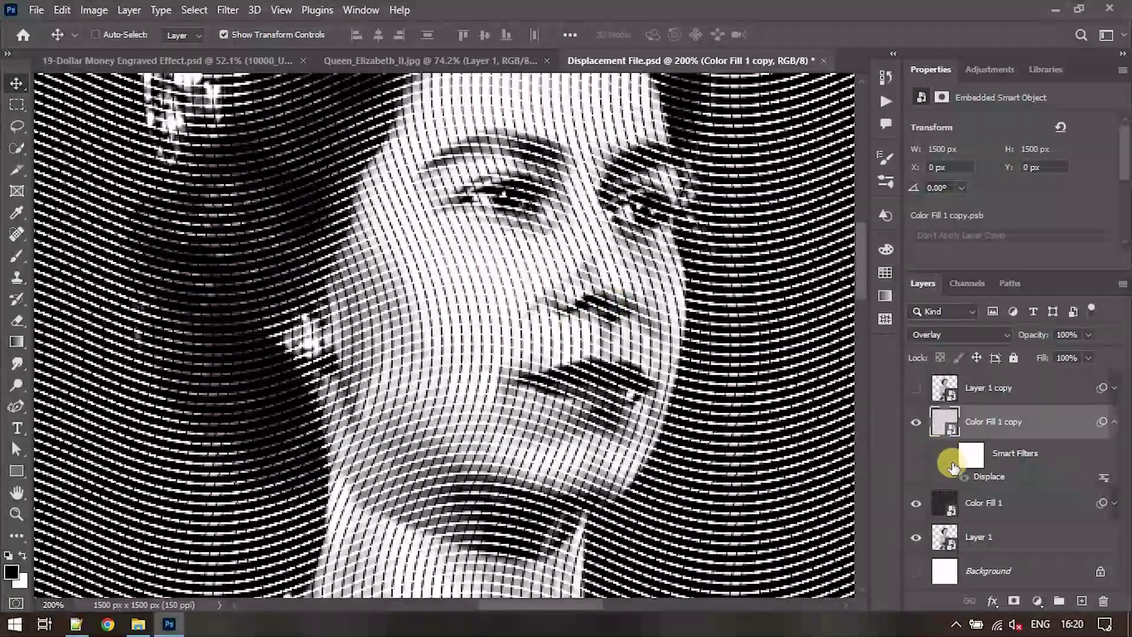
pyautogui.click(949, 455)
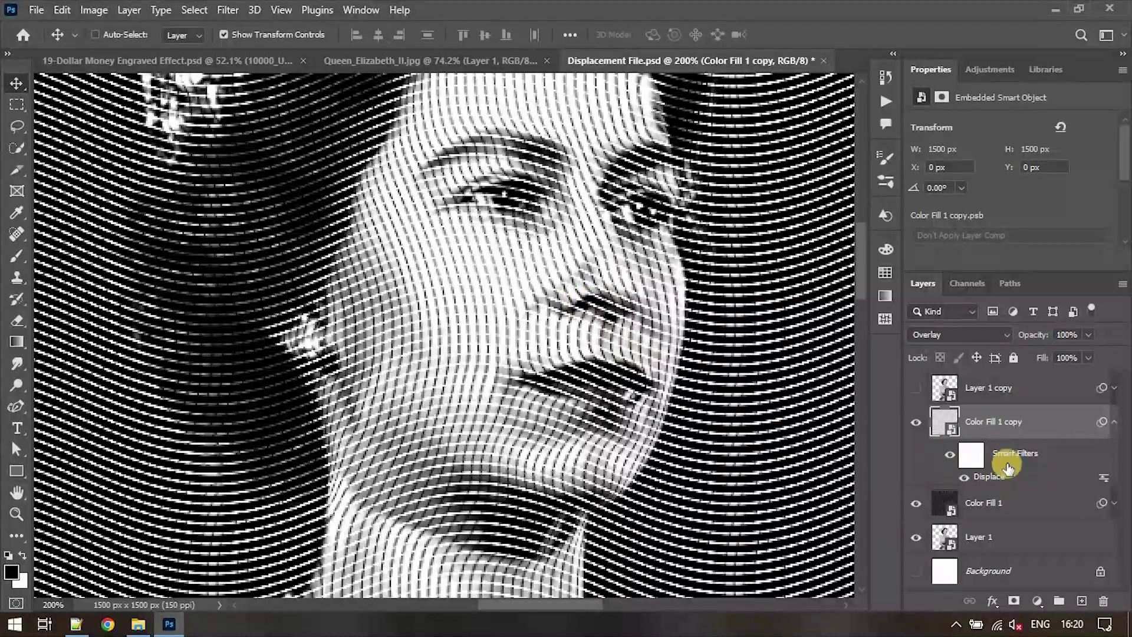
pyautogui.click(1113, 422)
# Apply the same Displace filter and displacement map to the original wavy line layer, Color Fill 1.
pyautogui.click(1047, 463)
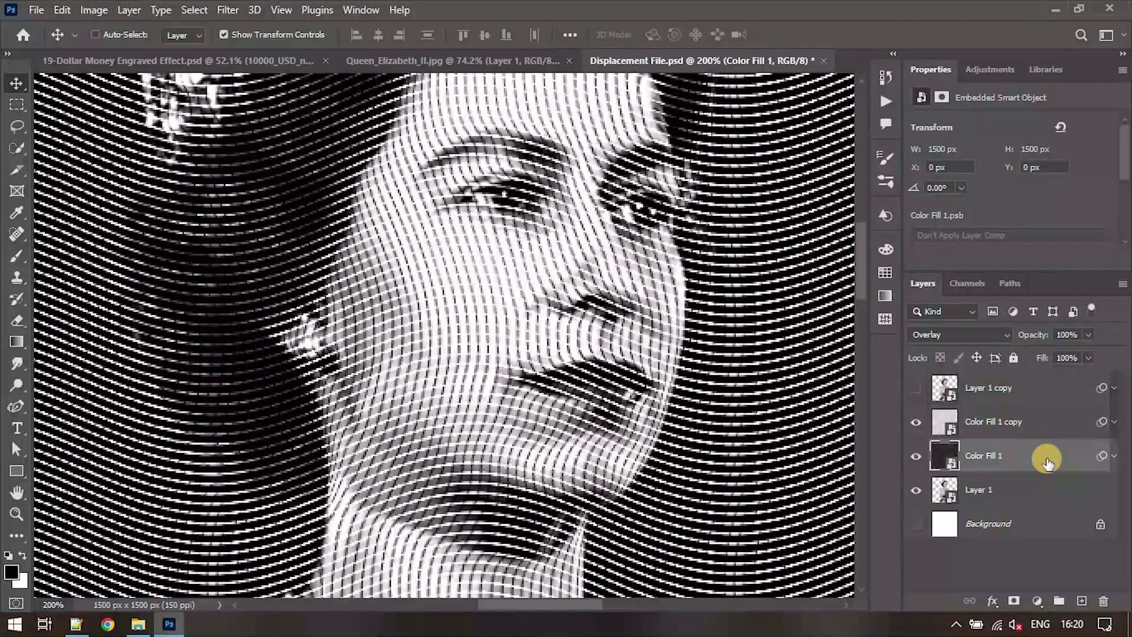
pyautogui.click(228, 10)
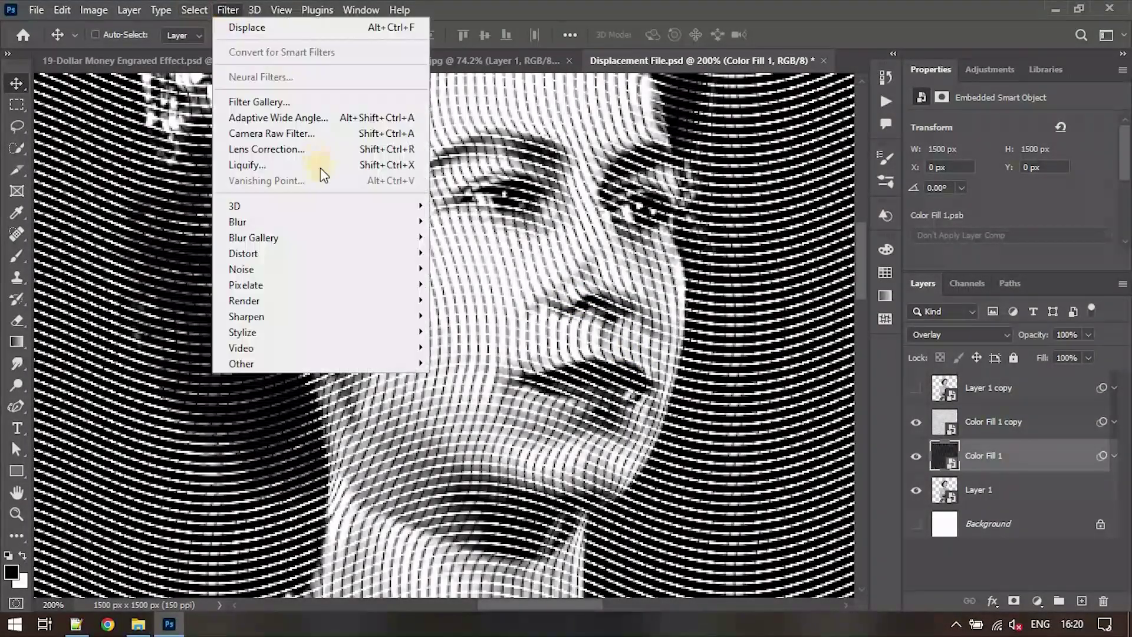
pyautogui.moveTo(416, 259)
pyautogui.click(451, 255)
pyautogui.press('Return')
pyautogui.doubleClick(298, 372)
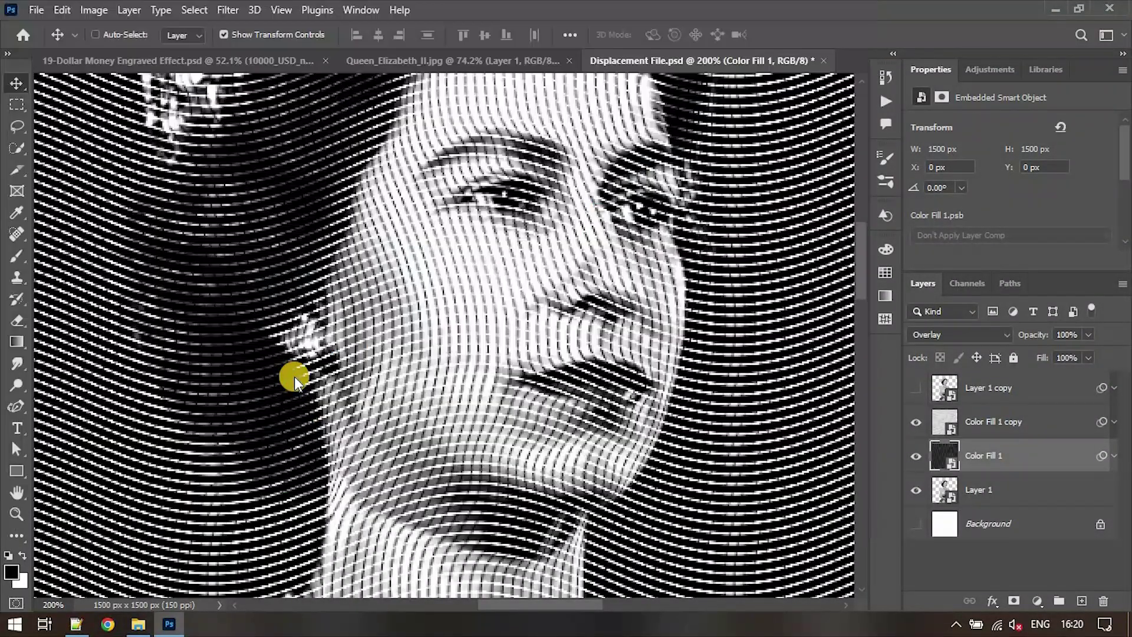
# Clip both wavy line pattern layers to the portrait layer.
pyautogui.hotkey('ctrl', '0')
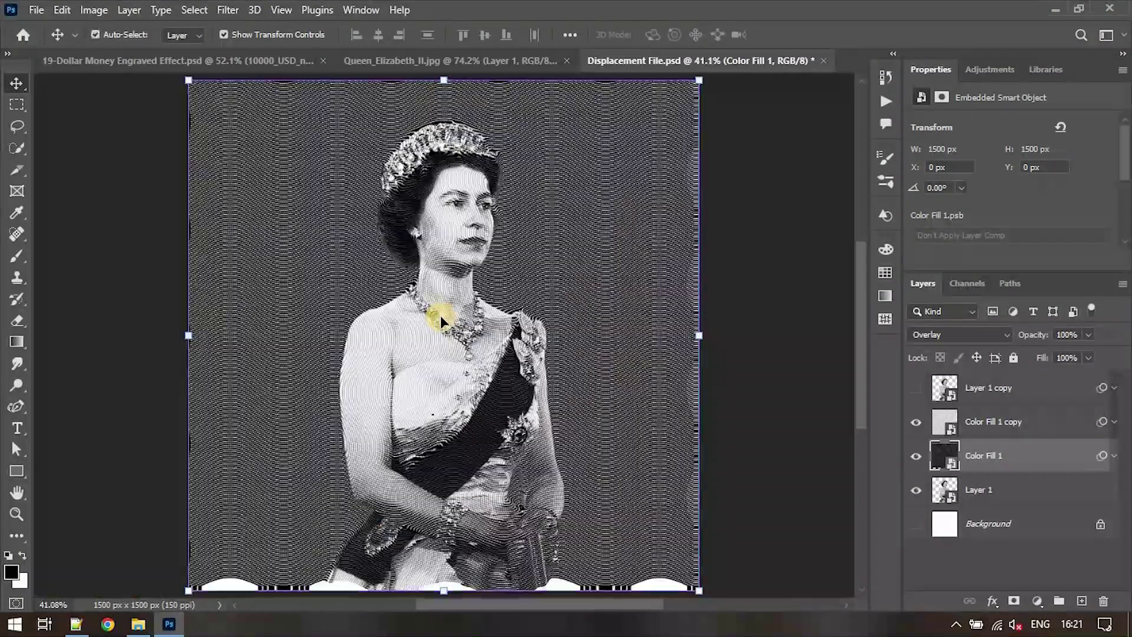
pyautogui.hotkey('ctrl', '1')
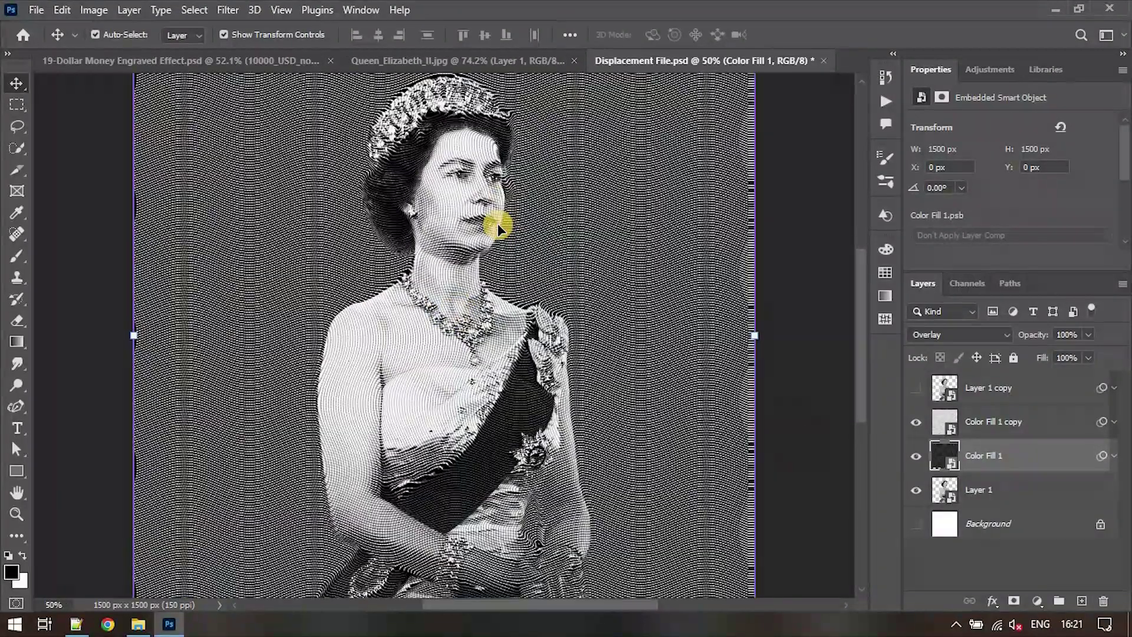
pyautogui.keyDown('alt'); pyautogui.click(996, 472); pyautogui.keyUp('alt')
pyautogui.keyDown('alt'); pyautogui.click(985, 438); pyautogui.keyUp('alt')
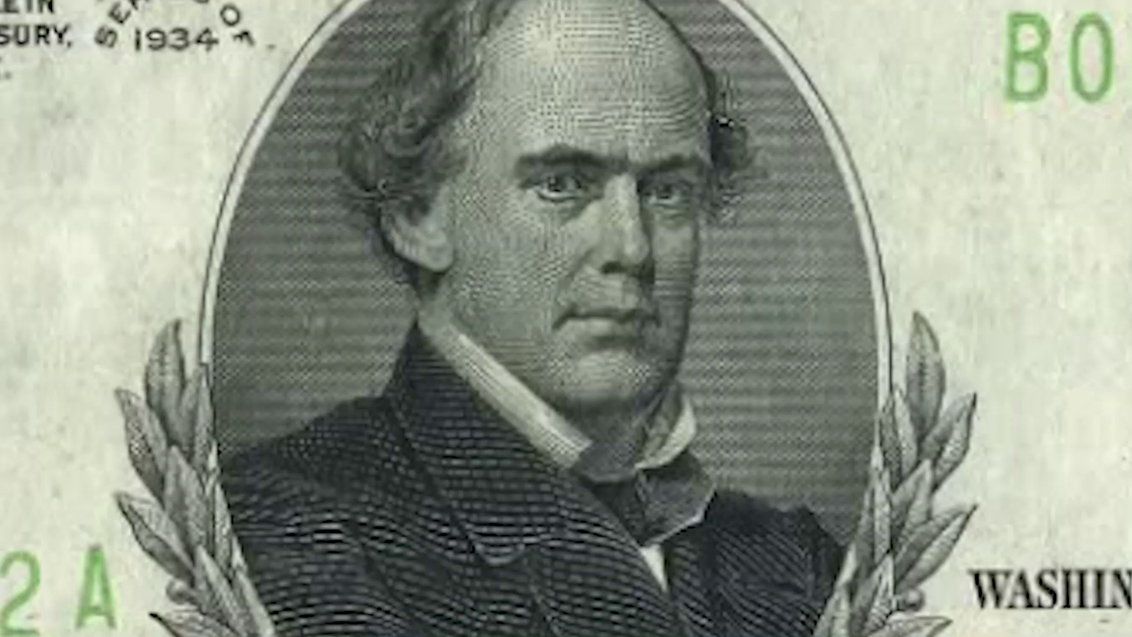
# Add a solid color fill layer with 50% brightness grey directly above the Background.
pyautogui.click(1001, 521)
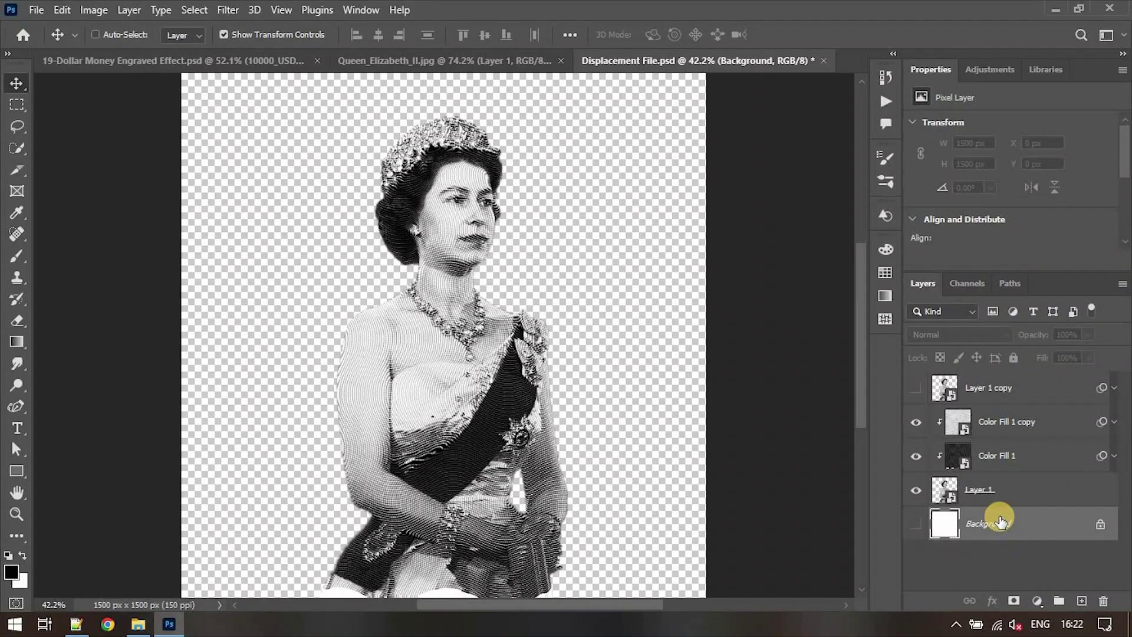
pyautogui.click(1036, 600)
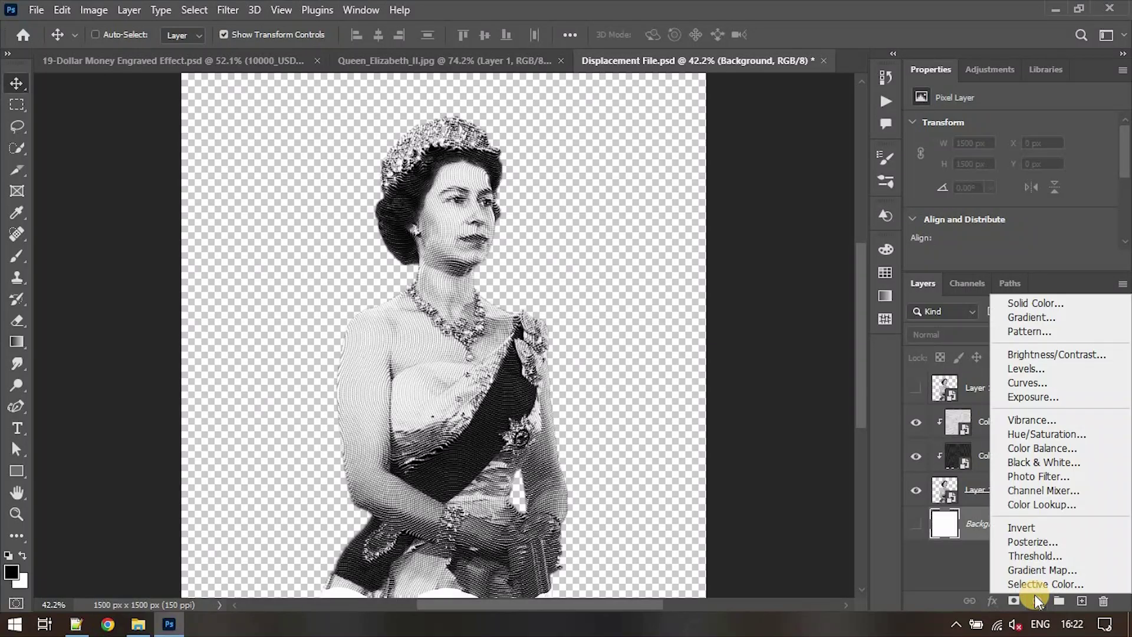
pyautogui.click(1021, 302)
pyautogui.click(988, 312)
pyautogui.write('50')
pyautogui.press('Return')
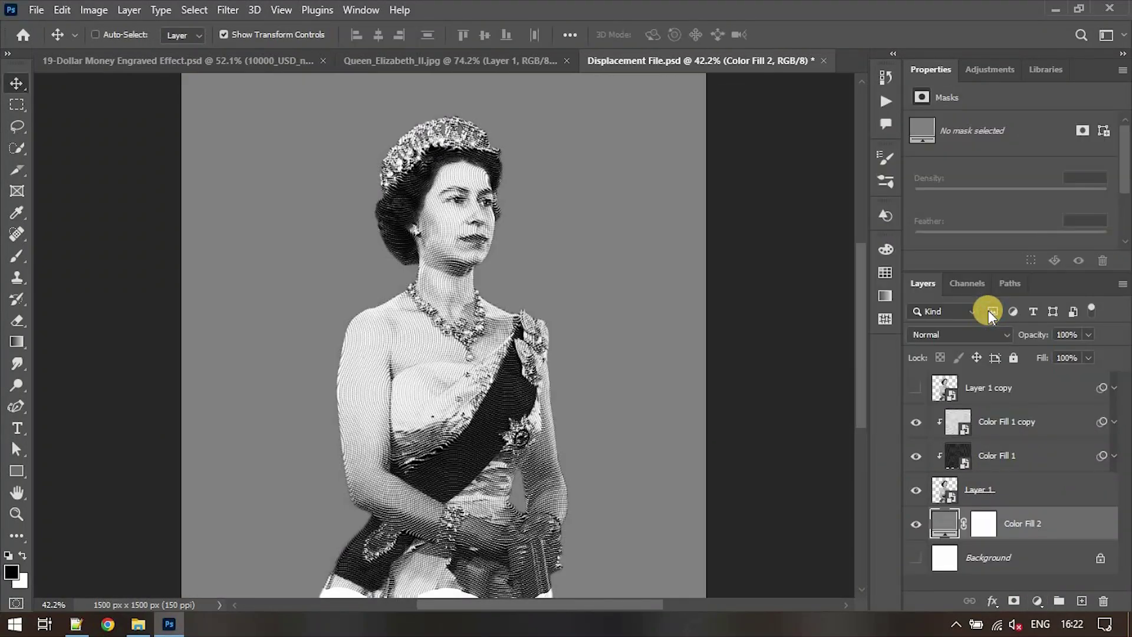
# Convert the new grey fill to a smart object and apply Halftone Pattern with size 1, contrast 50 and pattern type Line.
pyautogui.rightClick(1036, 523)
pyautogui.click(897, 254)
pyautogui.click(227, 10)
pyautogui.click(249, 96)
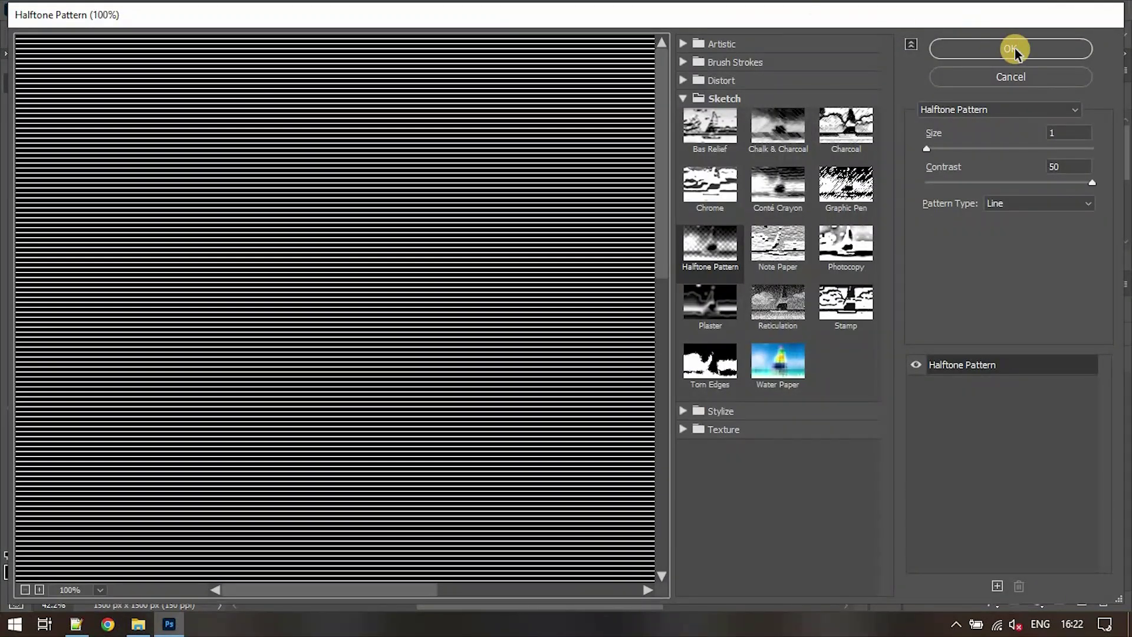
pyautogui.click(1014, 49)
pyautogui.click(1113, 523)
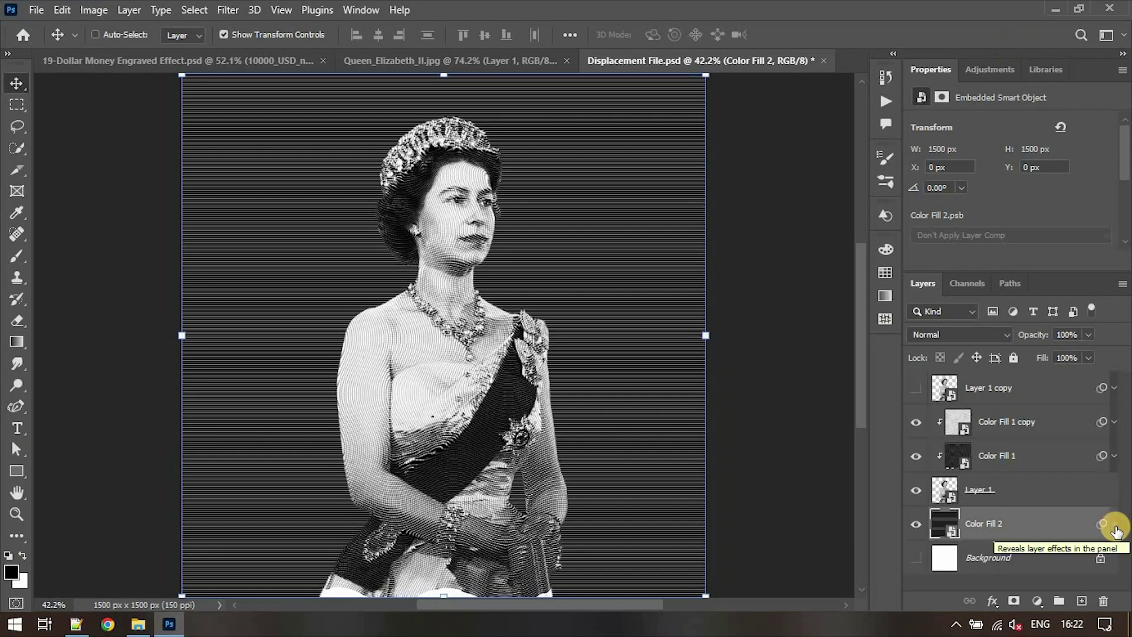
# Duplicate the straight line pattern layer, invert the copy's colors and rasterize it.
pyautogui.hotkey('ctrl', 'j')
pyautogui.hotkey('ctrl', 'i')
pyautogui.rightClick(1061, 524)
pyautogui.click(937, 345)
# Rotate the inverted line pattern copy 90 degrees and set its blending mode to Linear Burn.
pyautogui.hotkey('ctrl', 't')
pyautogui.rightClick(691, 332)
pyautogui.click(761, 560)
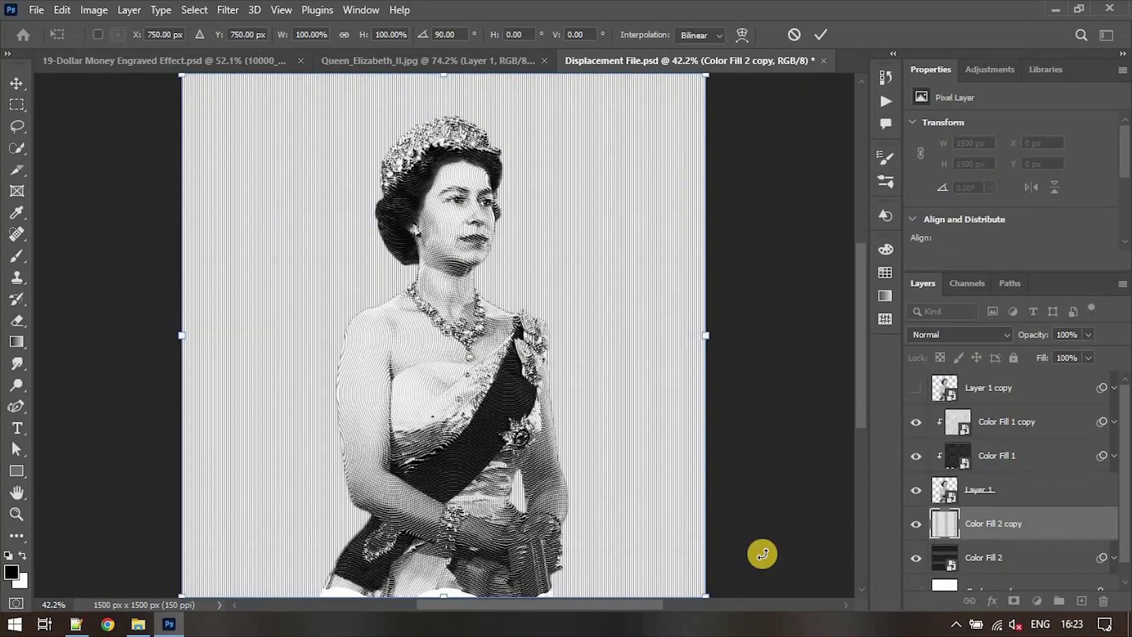
pyautogui.click(967, 337)
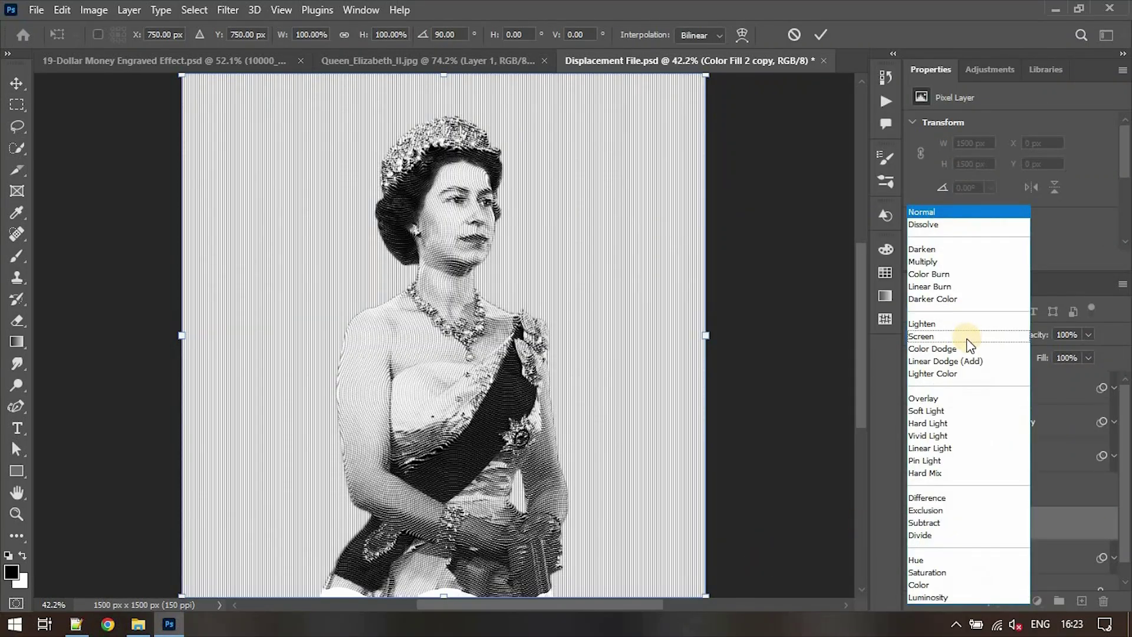
pyautogui.click(955, 289)
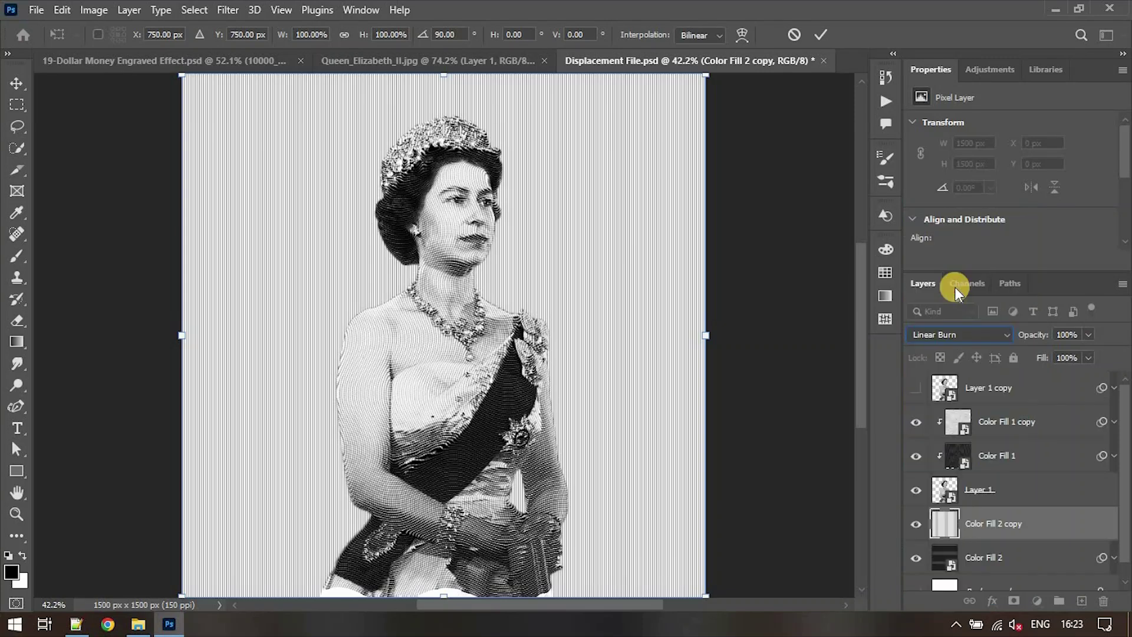
pyautogui.press('Return')
# Set the opacity of both straight line pattern layers, Color Fill 2 and Color Fill 2 copy, to 60%.
pyautogui.click(987, 556)
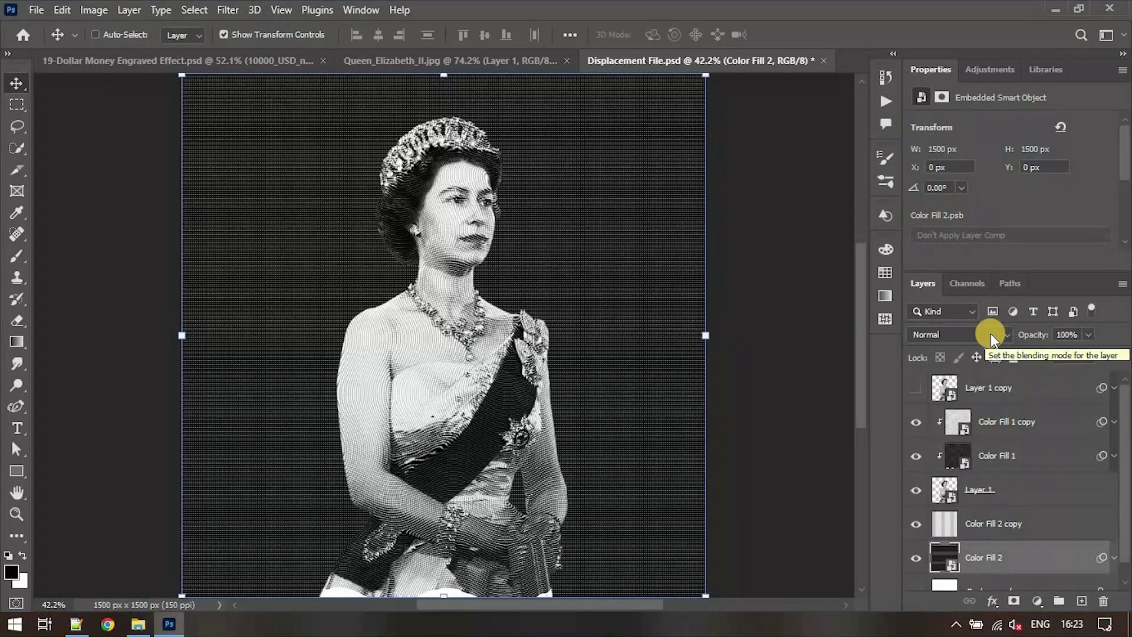
pyautogui.keyDown('ctrl'); pyautogui.click(1037, 524); pyautogui.keyUp('ctrl')
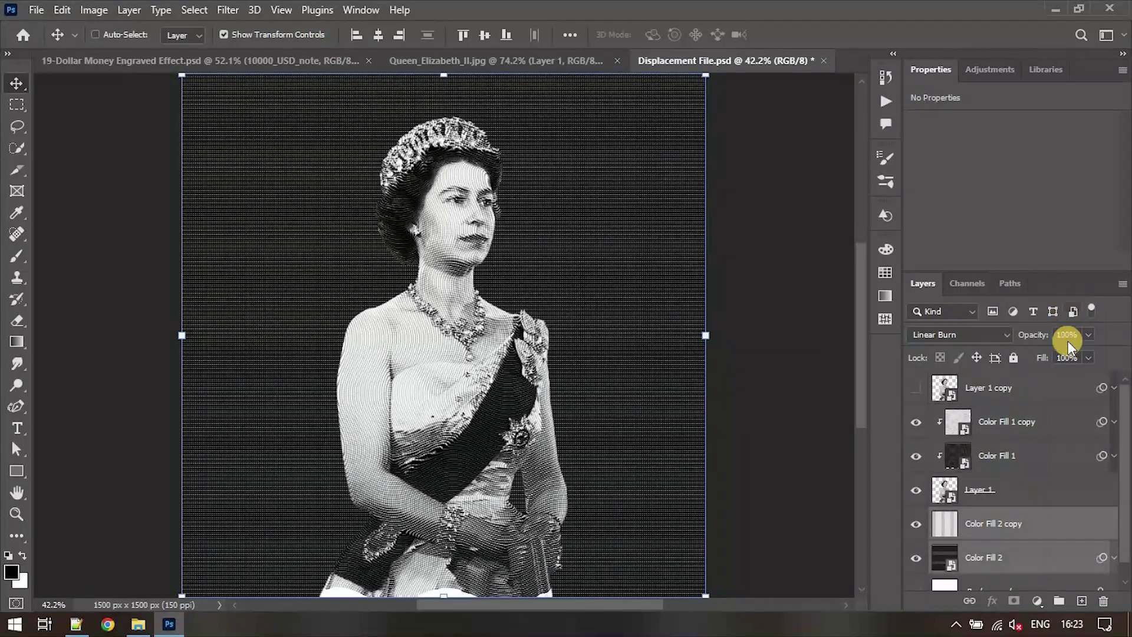
pyautogui.write('60')
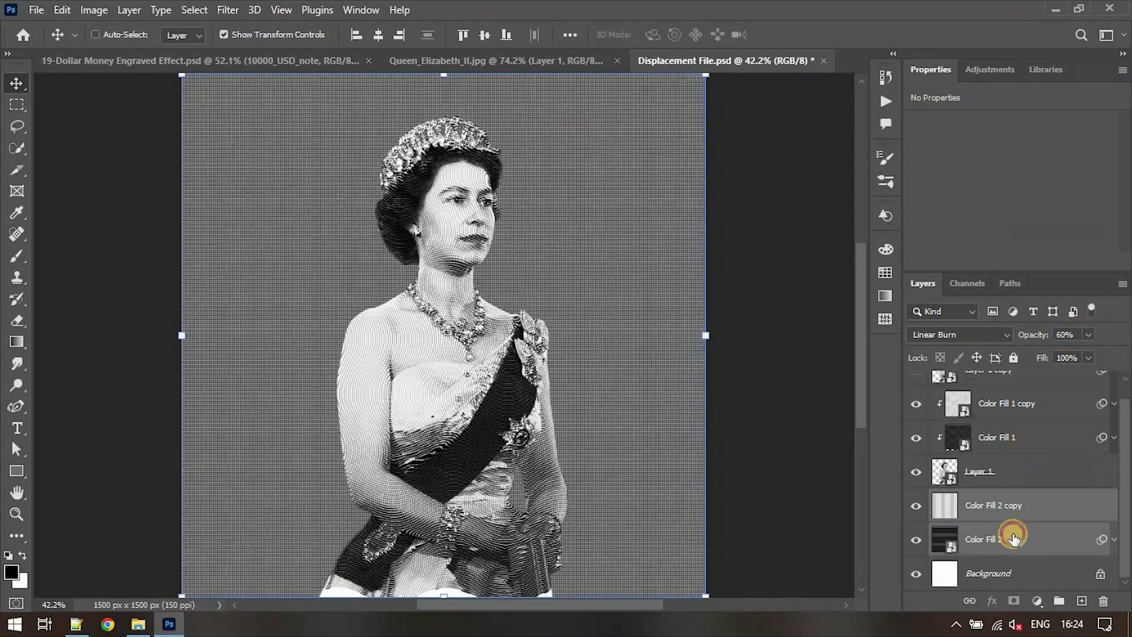
# Combine the layers from Color Fill 2 up to Color Fill 1 copy into one smart object named Elizabeth II.
pyautogui.click(1013, 537)
pyautogui.keyDown('shift'); pyautogui.click(1024, 399); pyautogui.keyUp('shift')
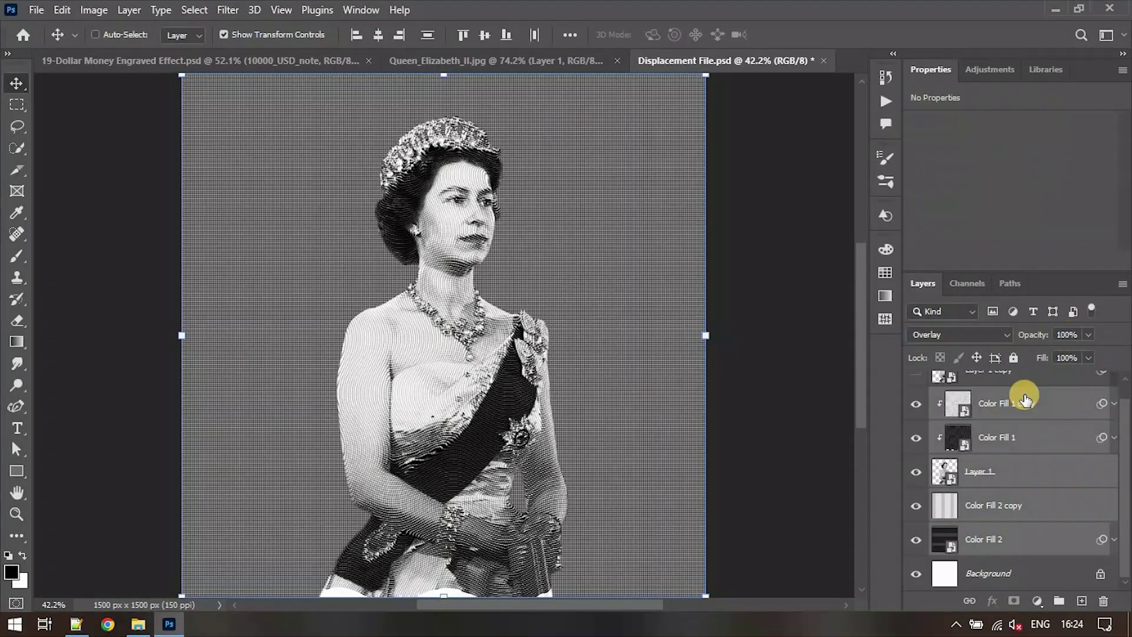
pyautogui.rightClick(1024, 400)
pyautogui.click(940, 194)
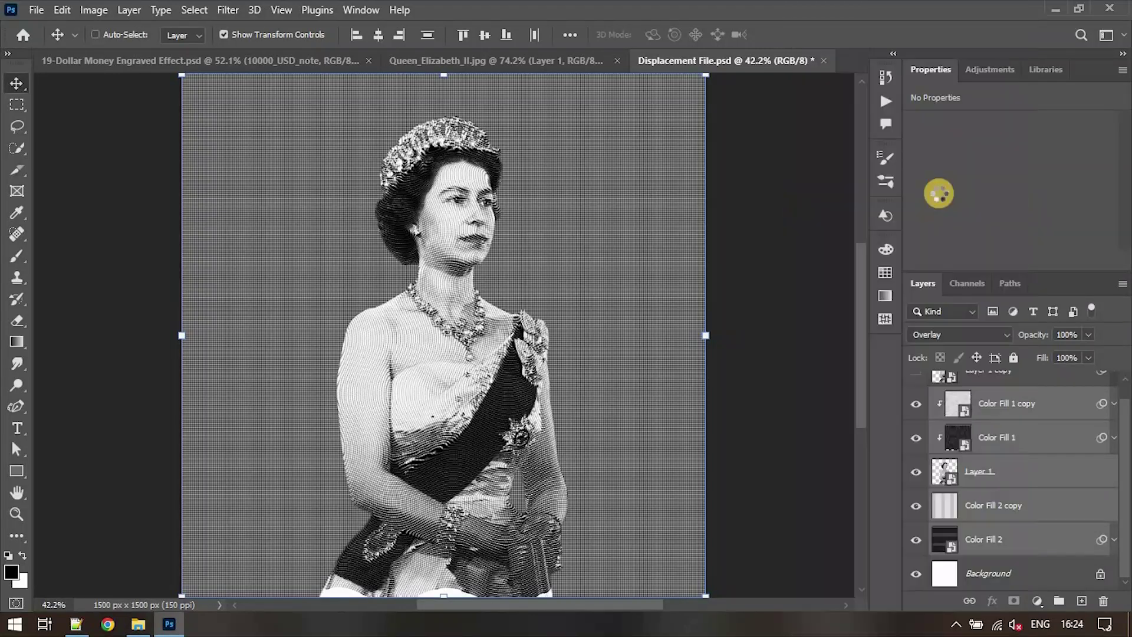
pyautogui.doubleClick(1002, 422)
pyautogui.write('Di')
pyautogui.write('izabeth')
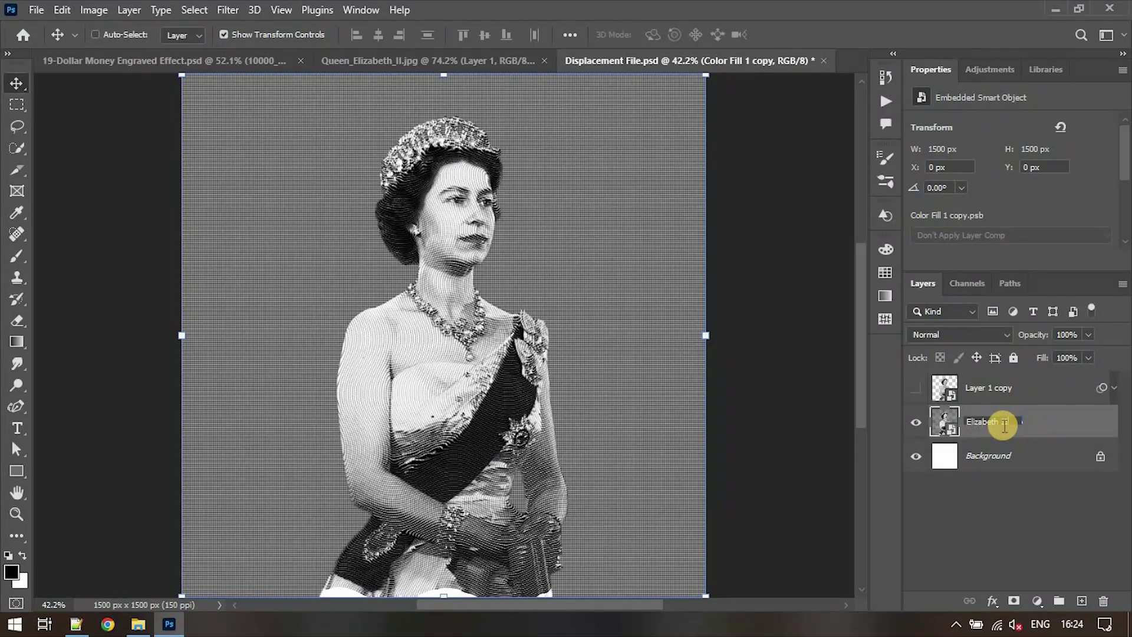
pyautogui.write(' II')
pyautogui.press('Return')
# Bring the Elizabeth II smart object into 19-Dollar Money Engraved Effect.psd, centred horizontally above the 10000_USD_note layer.
pyautogui.click(227, 54)
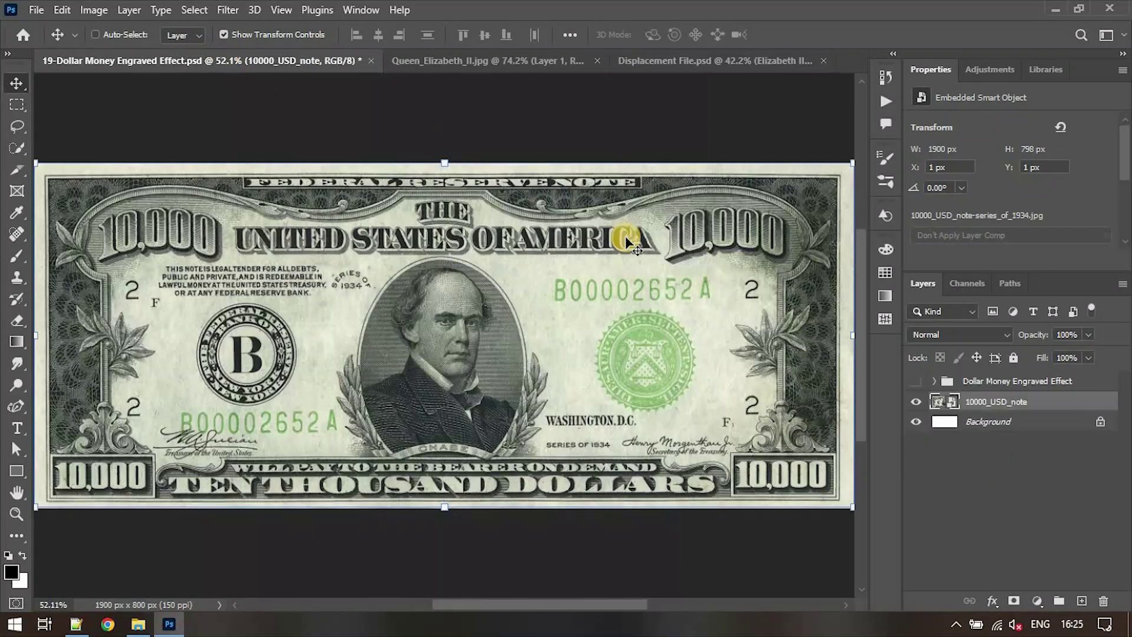
pyautogui.moveTo(627, 242); pyautogui.dragTo(624, 232)
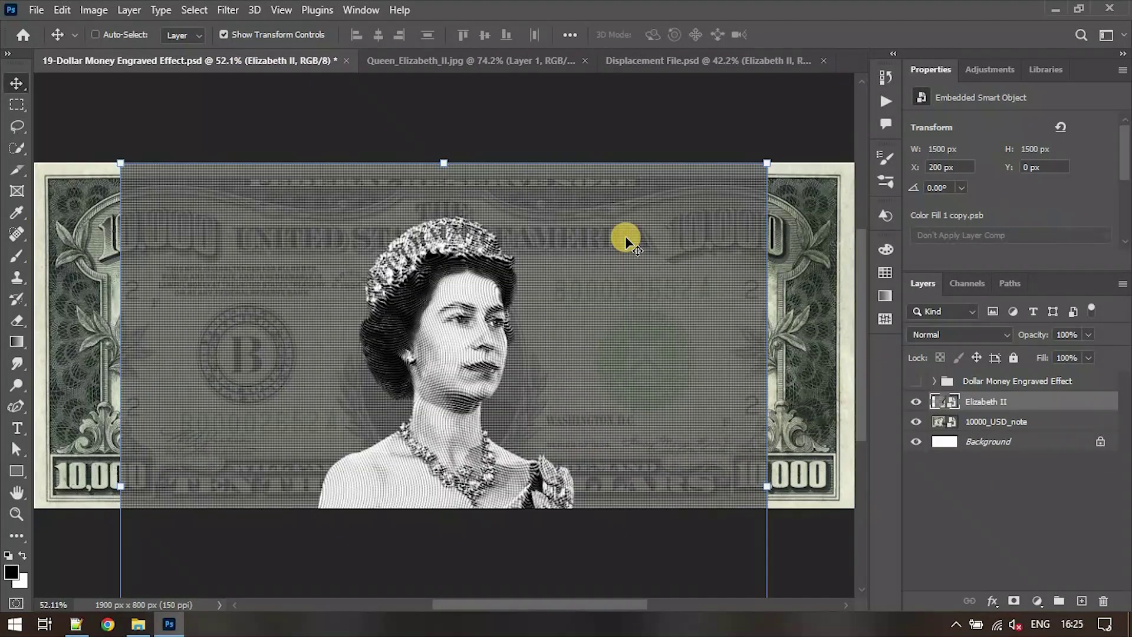
pyautogui.scroll(-5, 624, 233)
# Compare the Elizabeth II engraving with the banknote's original portrait and leave the Elizabeth II layer hidden.
pyautogui.click(915, 405)
pyautogui.click(975, 423)
pyautogui.hotkey('ctrl', '0')
pyautogui.hotkey('ctrl', '+')
pyautogui.hotkey('ctrl', '+')
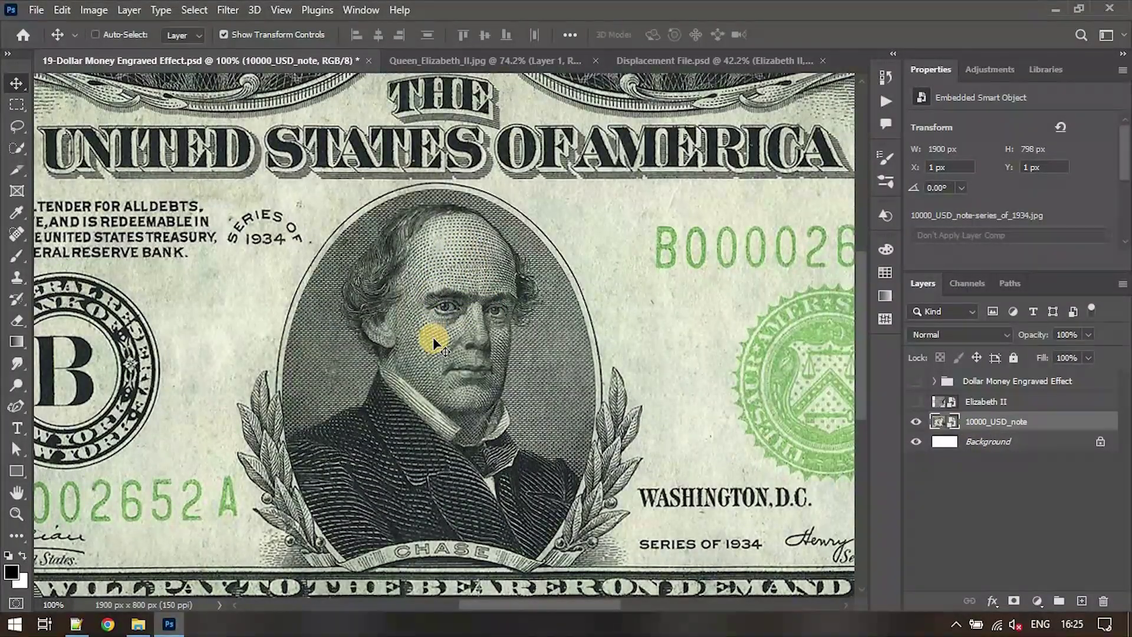
pyautogui.click(933, 403)
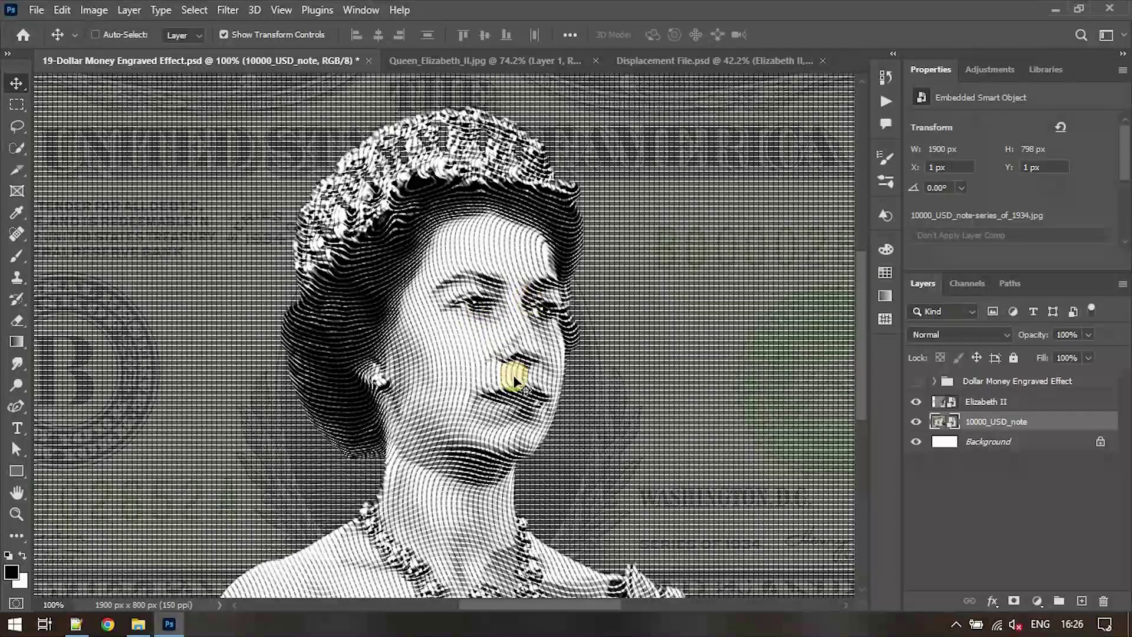
pyautogui.click(934, 404)
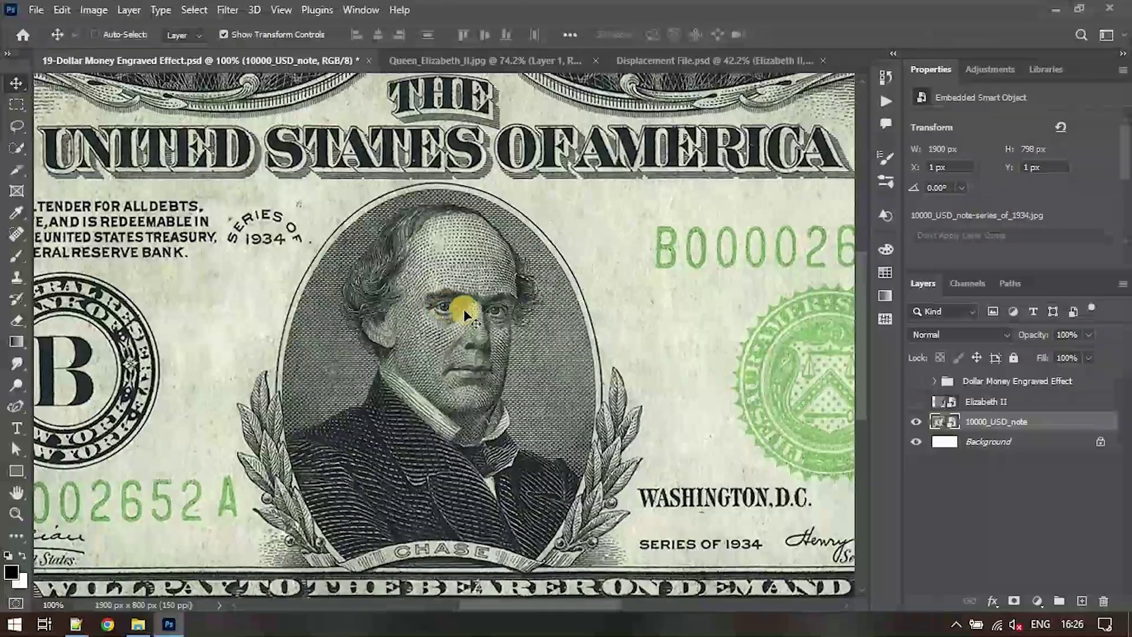
# Rasterize the 10000_USD_note layer and smudge away the name CHASE on the ribbon below the portrait.
pyautogui.rightClick(1007, 420)
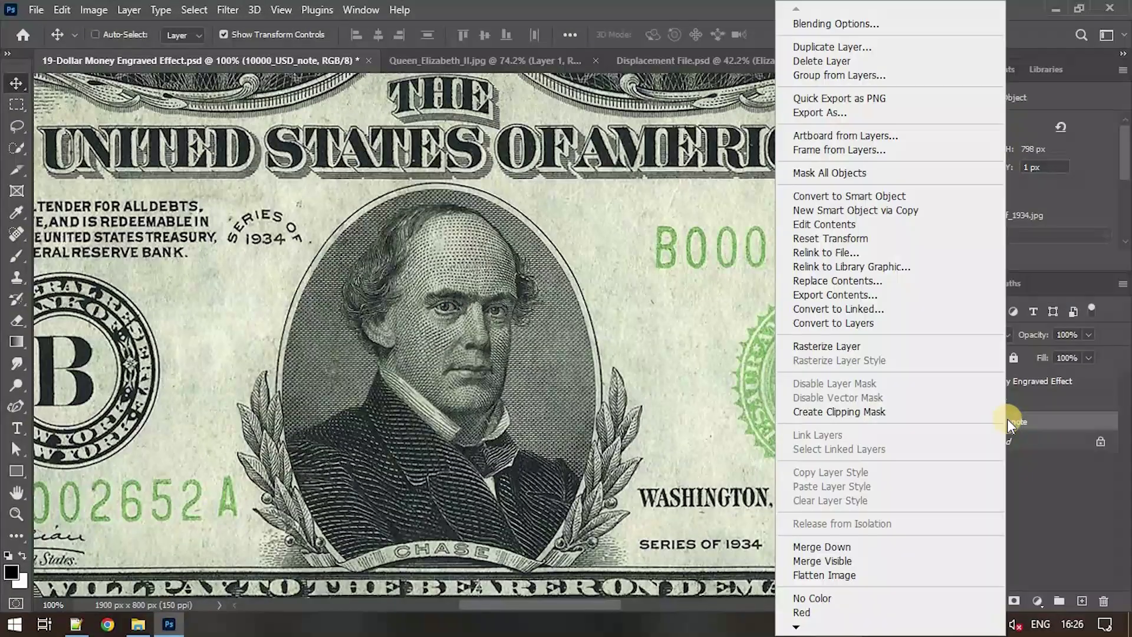
pyautogui.click(873, 346)
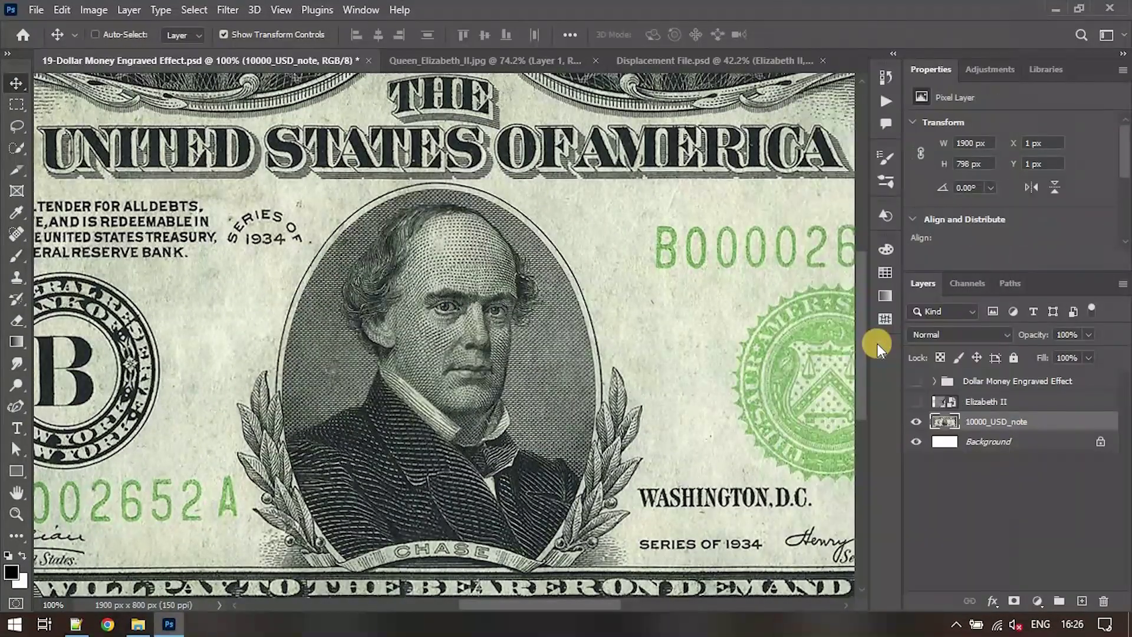
pyautogui.rightClick(17, 362)
pyautogui.click(72, 394)
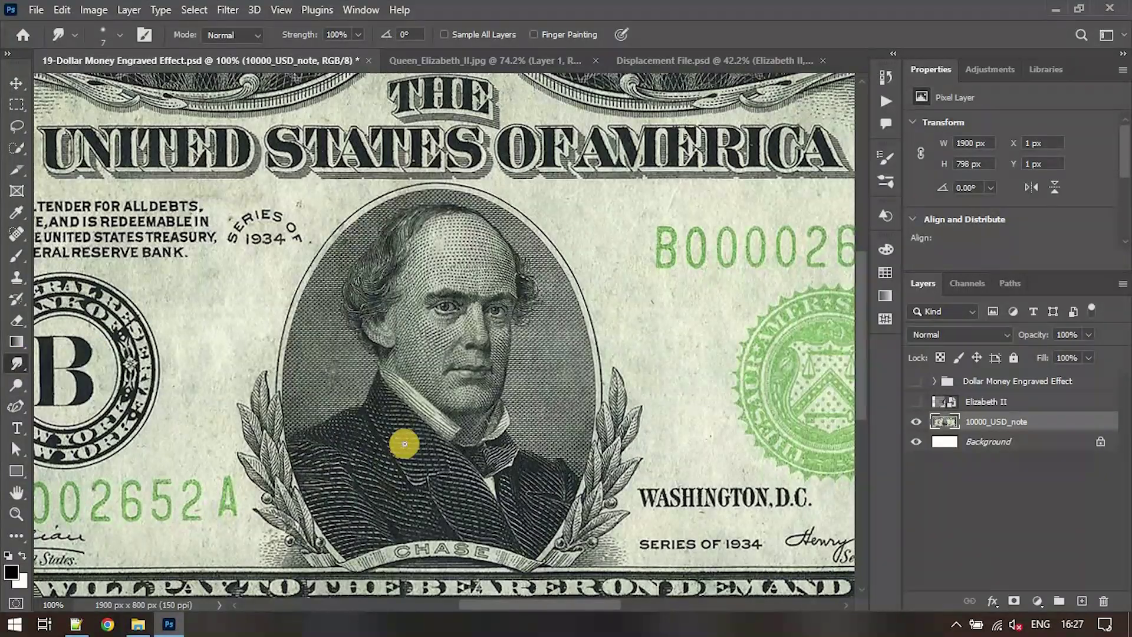
pyautogui.click(121, 37)
pyautogui.doubleClick(116, 255)
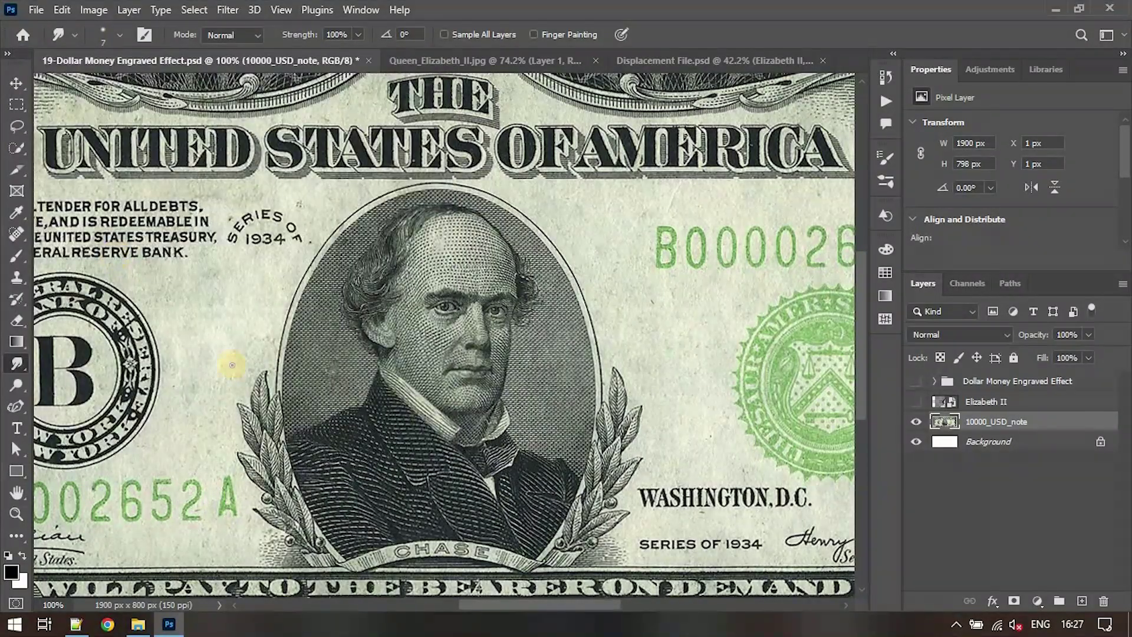
pyautogui.scroll(4, 442, 538)
pyautogui.scroll(-3, 443, 537)
pyautogui.moveTo(193, 349)
pyautogui.mouseDown()
pyautogui.moveTo(279, 328)
pyautogui.moveTo(197, 373)
pyautogui.moveTo(280, 324)
pyautogui.moveTo(356, 331)
pyautogui.moveTo(367, 357)
pyautogui.moveTo(515, 336)
pyautogui.moveTo(568, 369)
pyautogui.moveTo(613, 328)
pyautogui.moveTo(656, 377)
pyautogui.mouseUp()
pyautogui.press(']')
pyautogui.hotkey('ctrl', '-')
pyautogui.hotkey('ctrl', '-')
pyautogui.hotkey('ctrl', '-')
pyautogui.scroll(2, 450, 468)
pyautogui.press('v')
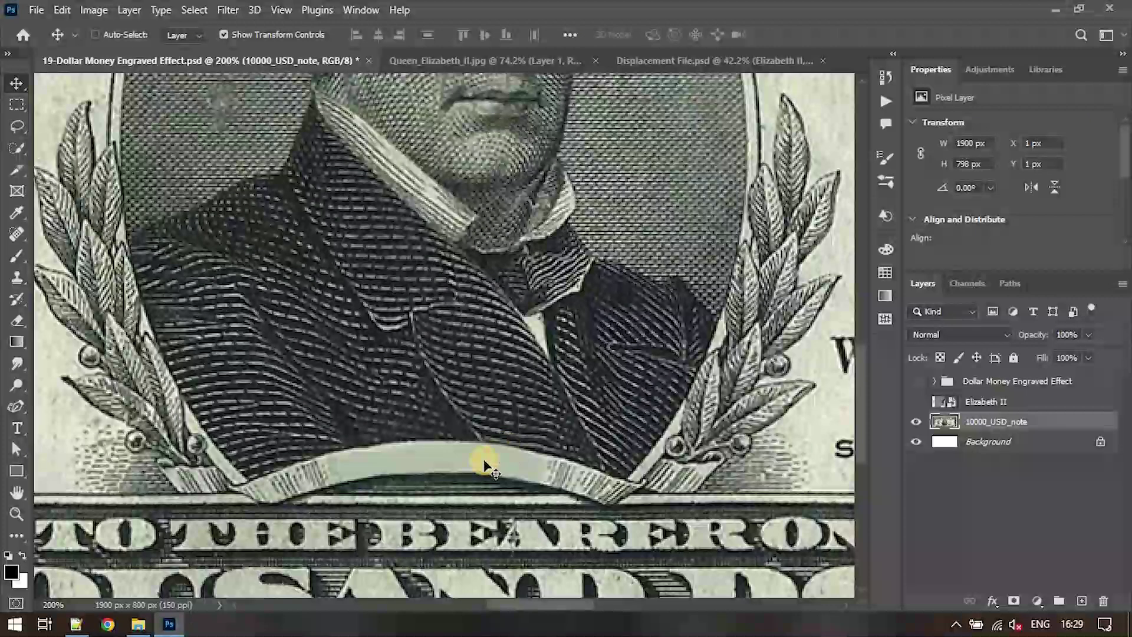
# Select the oval portrait area of the banknote with the Quick Selection tool.
pyautogui.hotkey('ctrl', '-')
pyautogui.scroll(3, 483, 461)
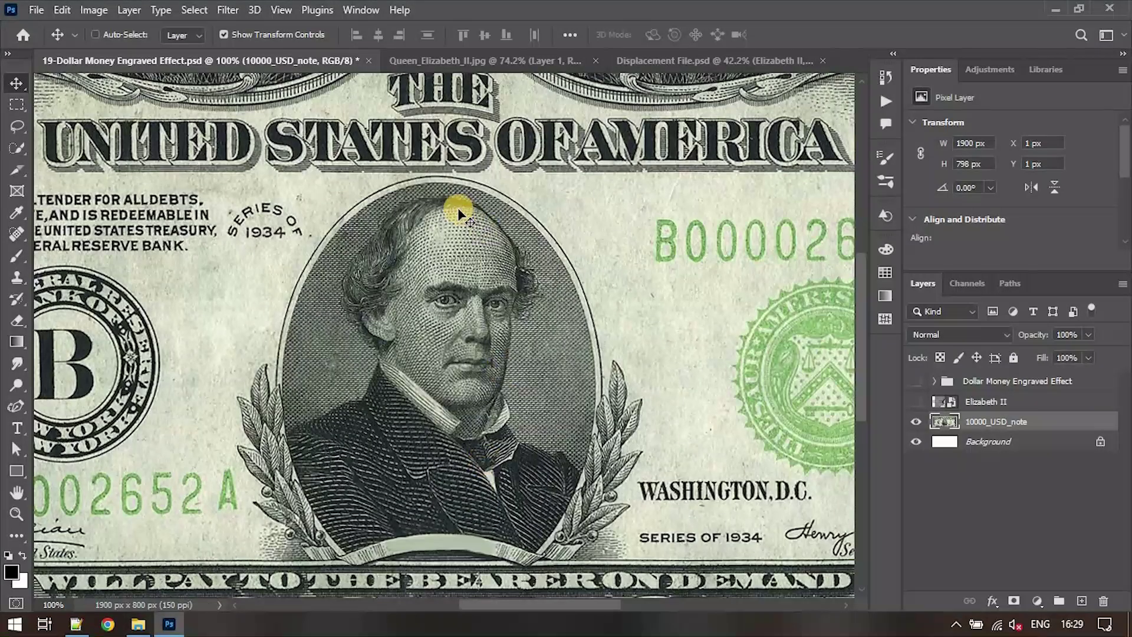
pyautogui.rightClick(16, 148)
pyautogui.click(100, 165)
pyautogui.moveTo(460, 247); pyautogui.dragTo(403, 478)
# Refine the selection with the Lasso tool so it follows the portrait oval, the laurel leaves and the ribbon.
pyautogui.rightClick(17, 126)
pyautogui.click(89, 128)
pyautogui.hotkey('ctrl', '+')
pyautogui.hotkey('ctrl', '+')
pyautogui.hotkey('ctrl', '+')
pyautogui.hotkey('ctrl', '+')
pyautogui.moveTo(532, 604)
pyautogui.mouseDown()
pyautogui.moveTo(498, 605)
pyautogui.moveTo(583, 605)
pyautogui.mouseUp()
pyautogui.scroll(10, 268, 253)
pyautogui.scroll(8, 309, 267)
pyautogui.scroll(5, 308, 268)
pyautogui.scroll(3, 247, 164)
pyautogui.scroll(-5, 526, 404)
pyautogui.scroll(-12, 636, 248)
pyautogui.hotkey('ctrl', '-')
pyautogui.hotkey('ctrl', '-')
pyautogui.hotkey('ctrl', '-')
pyautogui.hotkey('ctrl', '-')
pyautogui.press('v')
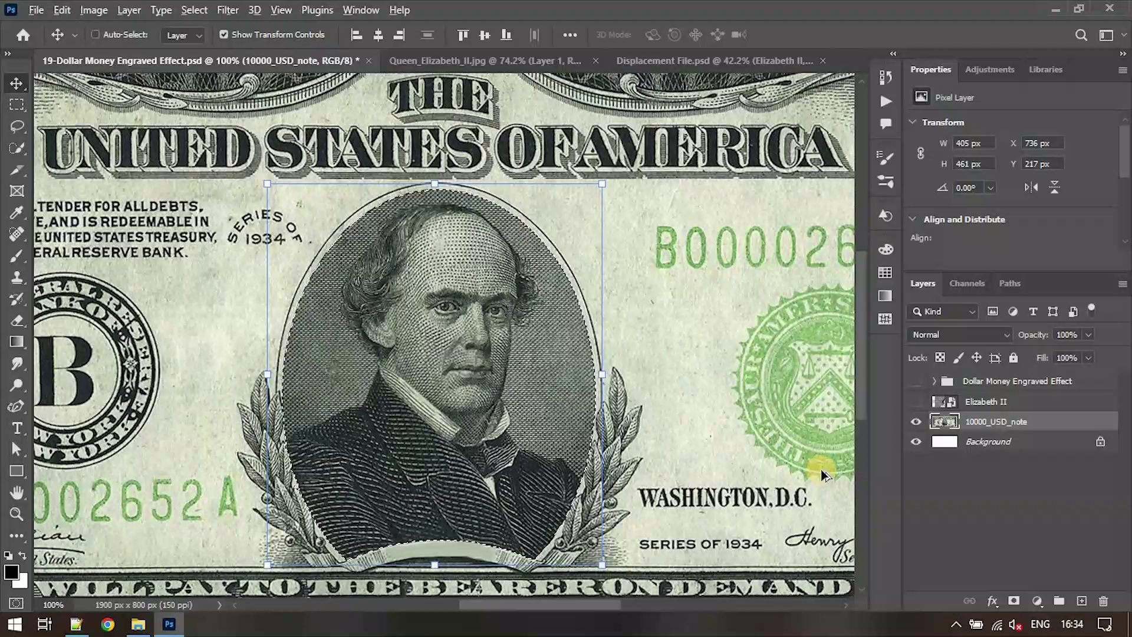
# Mask the selected oval out of the 10000_USD_note layer and place the Elizabeth II layer, made visible, beneath it.
pyautogui.keyDown('alt'); pyautogui.click(1014, 602); pyautogui.keyUp('alt')
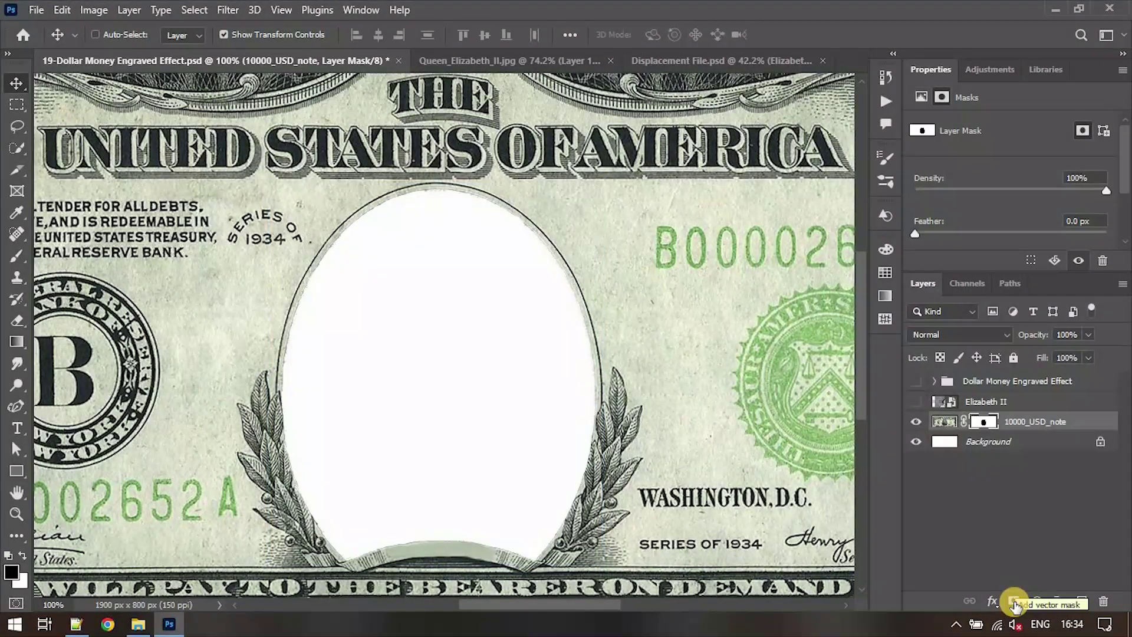
pyautogui.moveTo(990, 401); pyautogui.dragTo(988, 433)
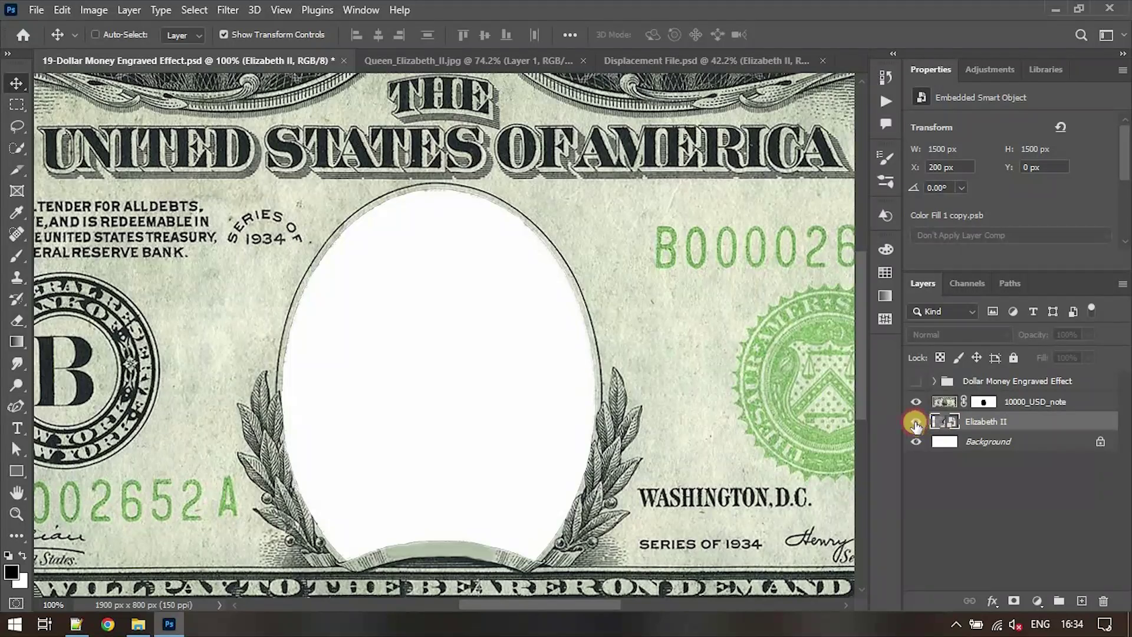
pyautogui.click(916, 421)
# Scale the Elizabeth II portrait down to 707 px square and position it inside the banknote's oval opening.
pyautogui.hotkey('ctrl', '-')
pyautogui.hotkey('ctrl', '-')
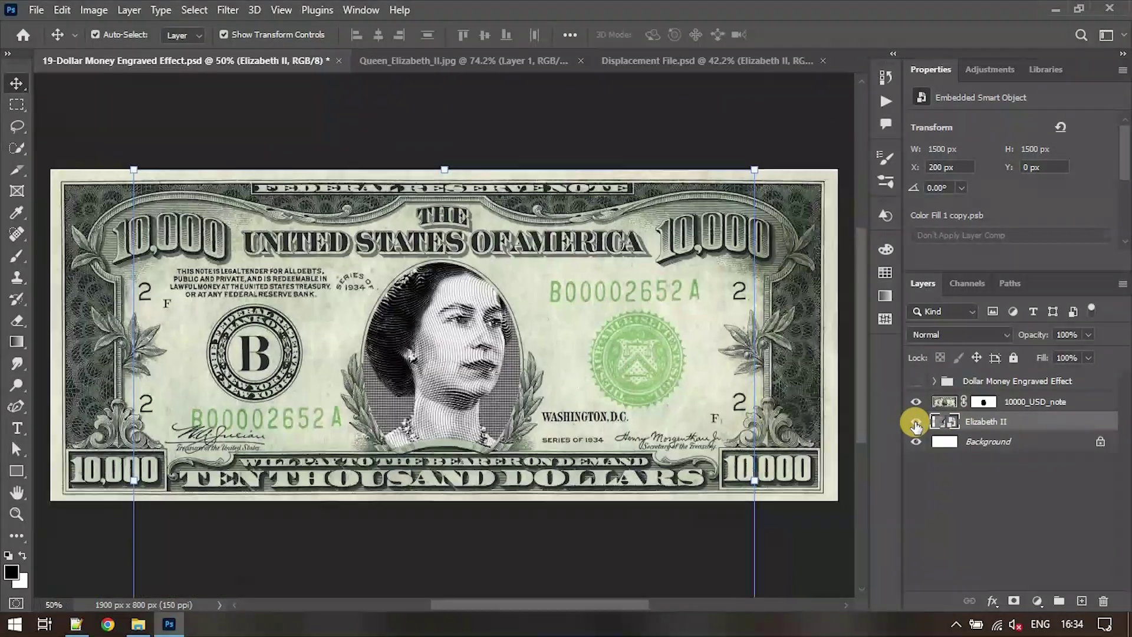
pyautogui.hotkey('ctrl', '-')
pyautogui.moveTo(442, 586); pyautogui.dragTo(445, 424)
pyautogui.moveTo(444, 463); pyautogui.dragTo(444, 443)
pyautogui.moveTo(452, 350); pyautogui.dragTo(443, 360)
pyautogui.press('Return')
# Check the oval cut-out by switching the 10000_USD_note layer mask off and on.
pyautogui.hotkey('ctrl', '+')
pyautogui.hotkey('ctrl', '+')
pyautogui.hotkey('ctrl', '+')
pyautogui.hotkey('ctrl', '+')
pyautogui.rightClick(982, 403)
pyautogui.click(996, 412)
pyautogui.keyDown('shift'); pyautogui.click(985, 403); pyautogui.keyUp('shift')
pyautogui.keyDown('shift'); pyautogui.click(986, 403); pyautogui.keyUp('shift')
pyautogui.rightClick(992, 405)
pyautogui.click(819, 312)
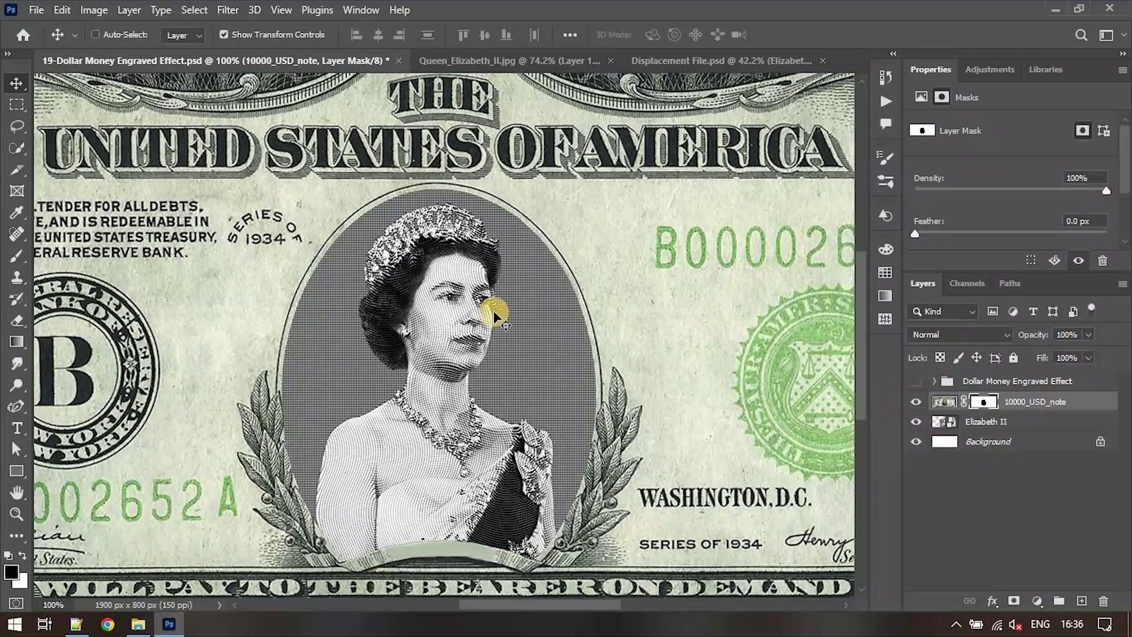
# Open the contents of the Elizabeth II smart object in a floating window beside the banknote.
pyautogui.doubleClick(942, 421)
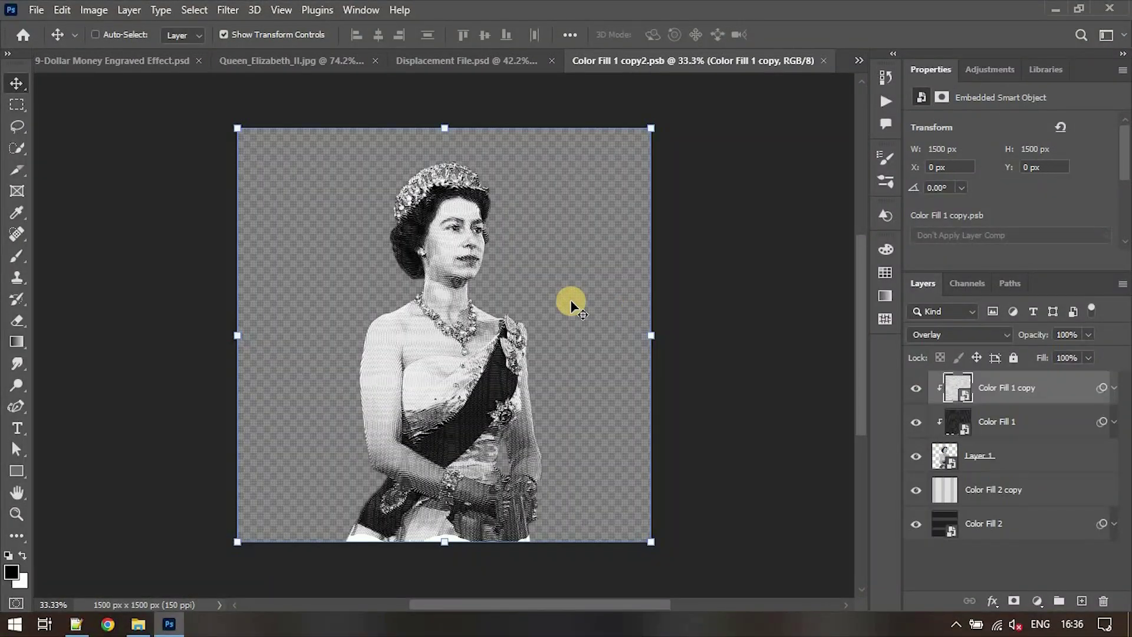
pyautogui.moveTo(663, 60); pyautogui.dragTo(479, 194)
pyautogui.click(264, 271)
pyautogui.hotkey('ctrl', '-')
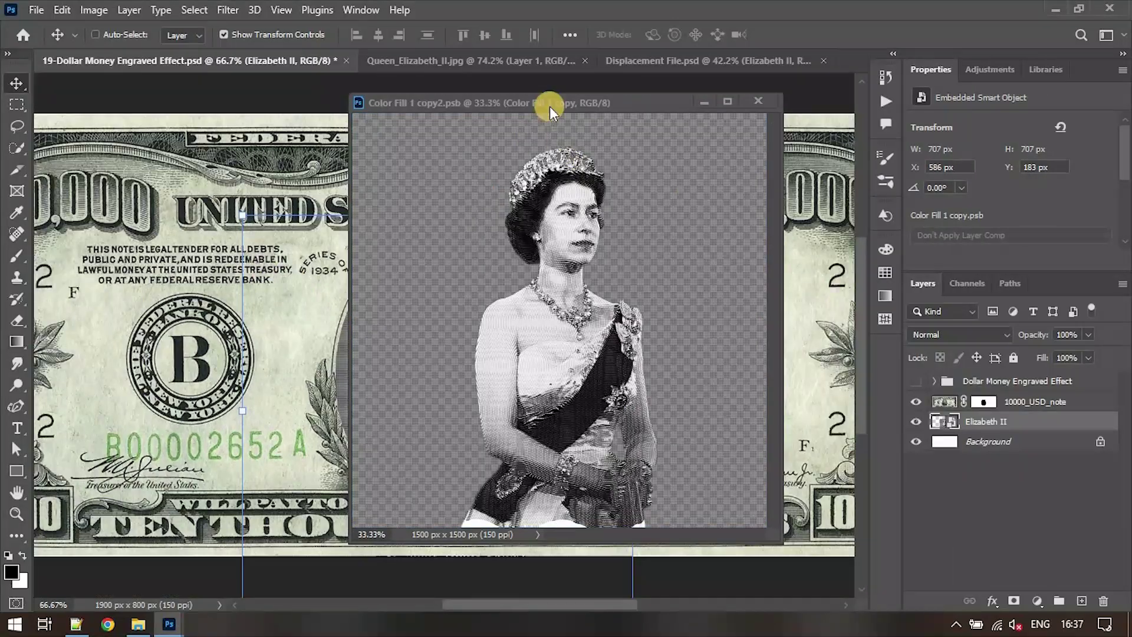
pyautogui.click(549, 107)
pyautogui.moveTo(551, 109); pyautogui.dragTo(690, 130)
# Add a solid color fill on top in dark green 18231e, sampled from the banknote's letter B.
pyautogui.click(1037, 601)
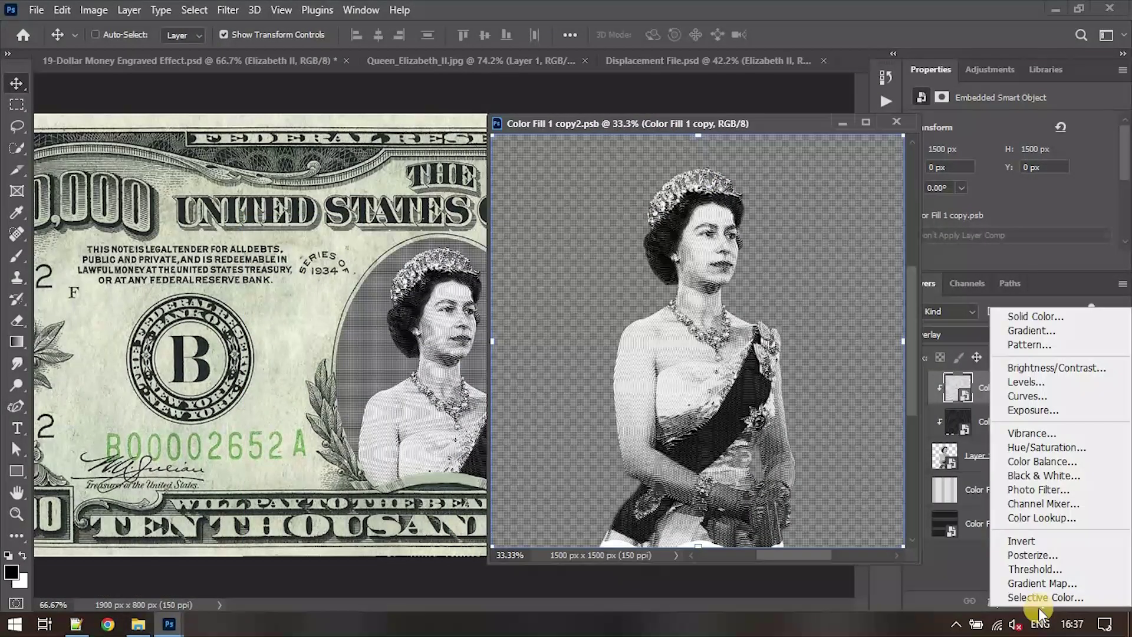
pyautogui.click(1035, 316)
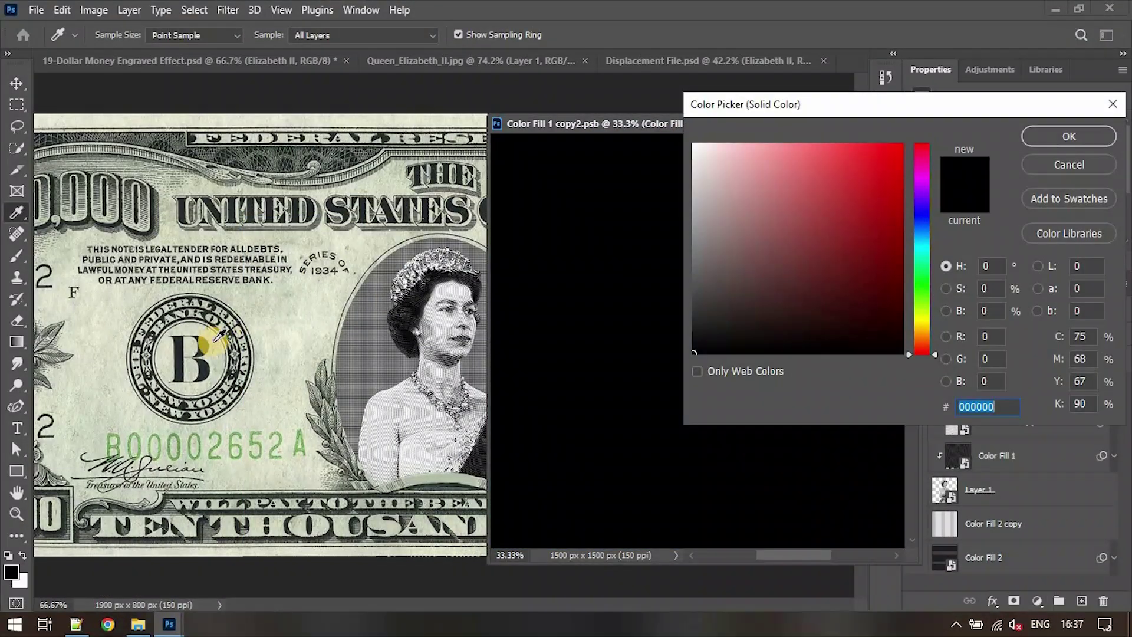
pyautogui.moveTo(207, 345); pyautogui.dragTo(209, 344)
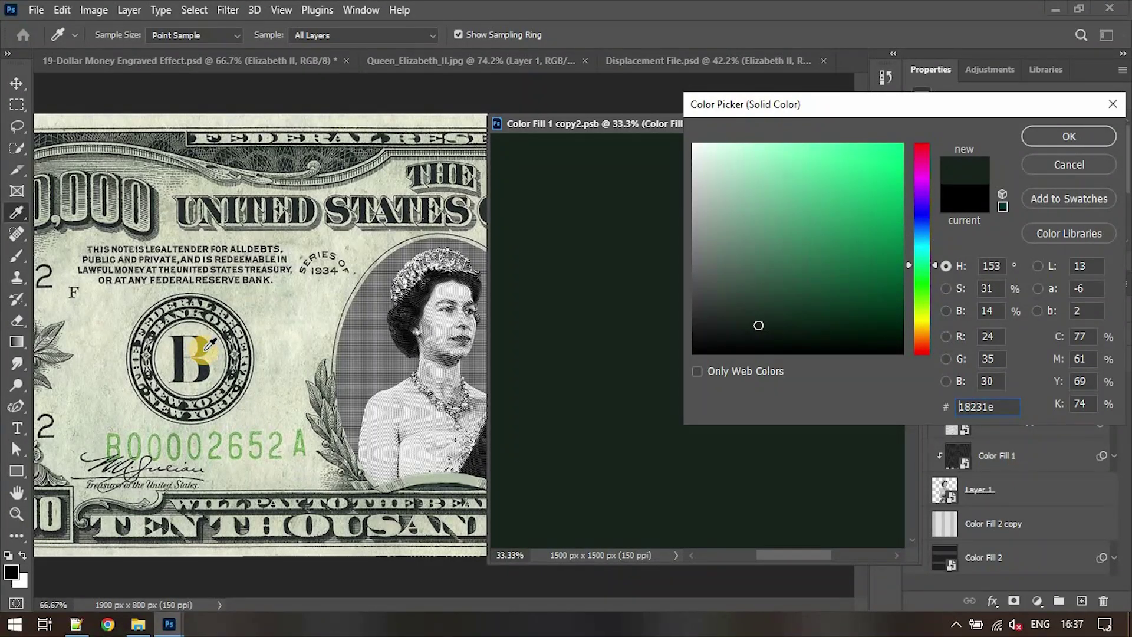
pyautogui.press('Return')
# Set the dark green fill's blending mode to Screen and inspect the tinted engraving lines.
pyautogui.moveTo(715, 126); pyautogui.dragTo(652, 125)
pyautogui.click(990, 335)
pyautogui.click(985, 335)
pyautogui.scroll(3, 653, 252)
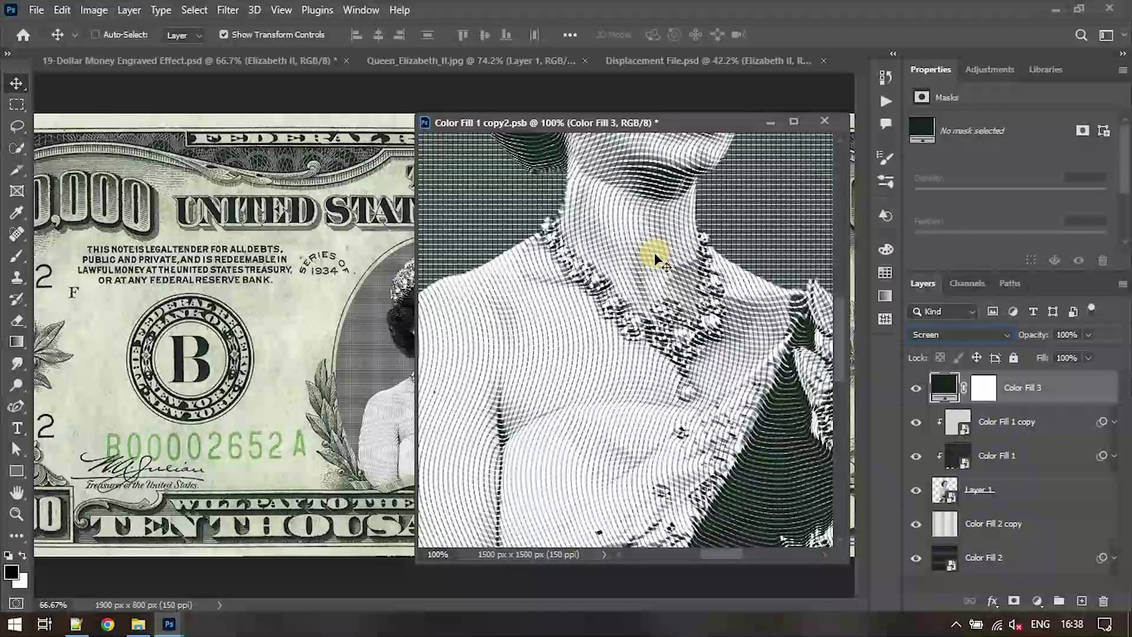
pyautogui.scroll(5, 654, 260)
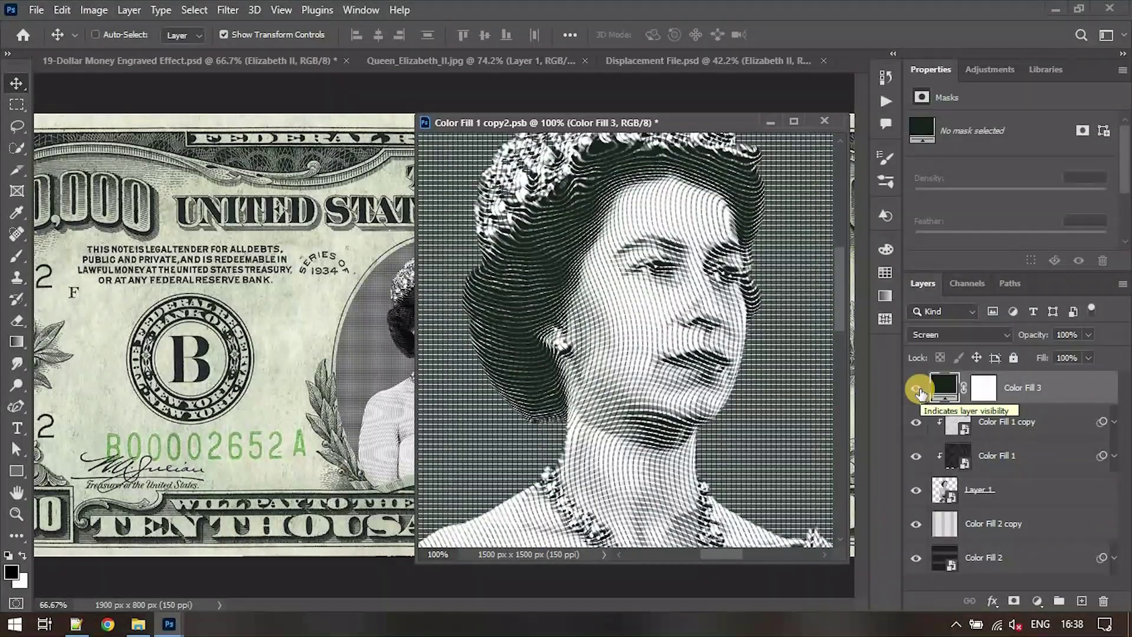
pyautogui.hotkey('ctrl', '-')
pyautogui.hotkey('ctrl', '0')
pyautogui.hotkey('ctrl', '-')
# Save and close the smart object contents and check the tinted portrait on the banknote.
pyautogui.hotkey('ctrl', 's')
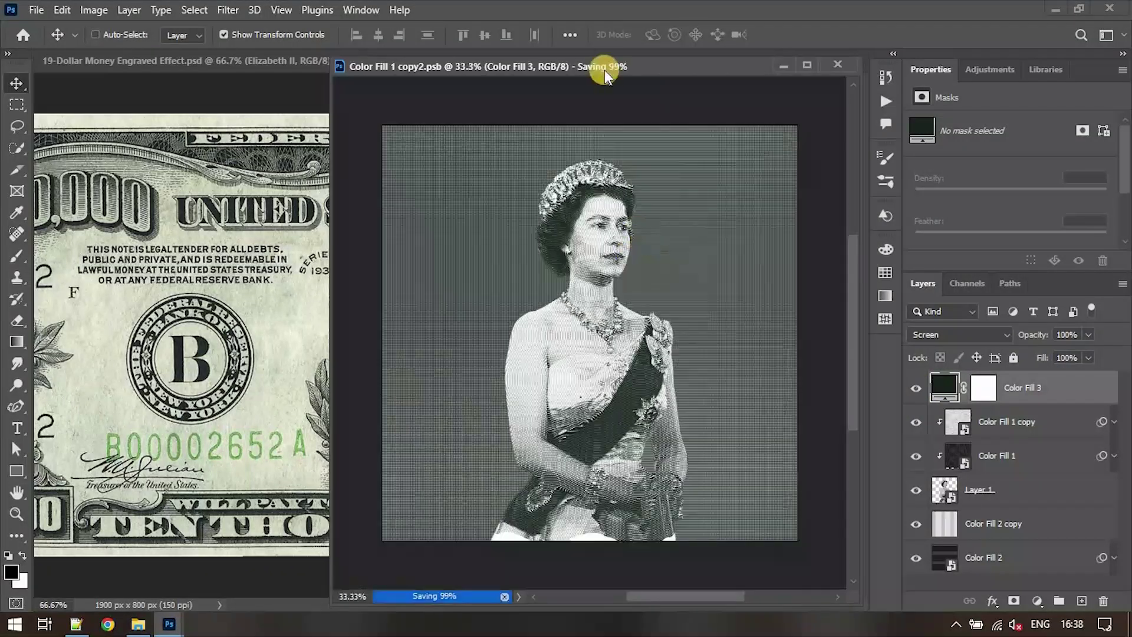
pyautogui.click(839, 65)
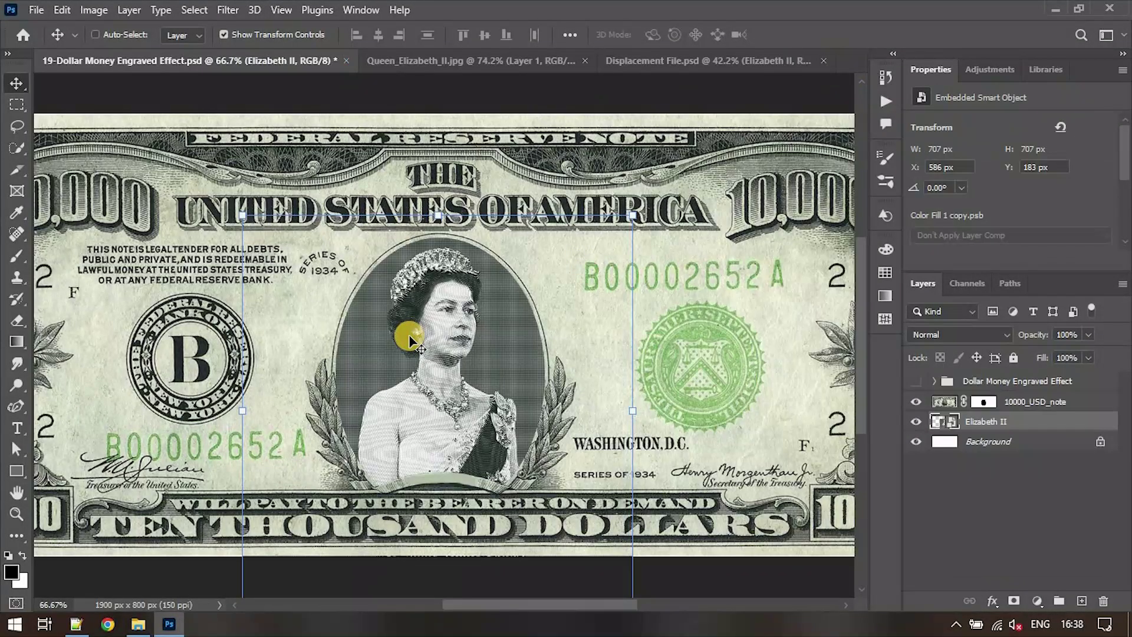
pyautogui.hotkey('ctrl', '+')
pyautogui.hotkey('ctrl', '+')
pyautogui.hotkey('ctrl', '-')
pyautogui.hotkey('ctrl', '-')
pyautogui.hotkey('ctrl', '+')
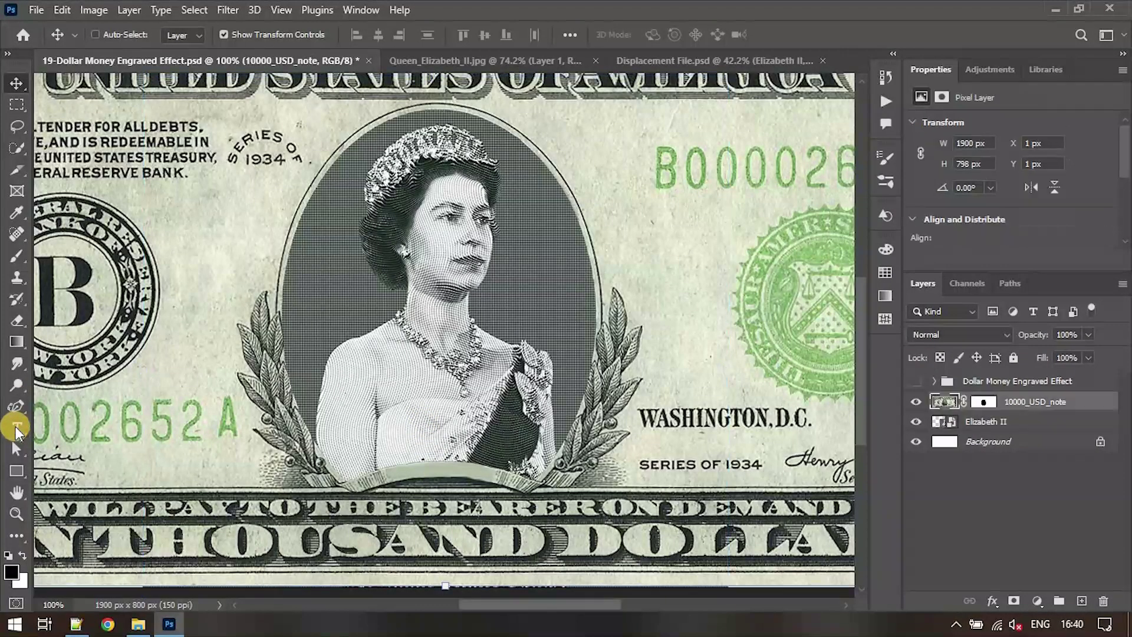
# Add the text ELIZABETH II in Legal Tender Regular, 7 pt, over the portrait's ribbon, colored with the dark tone sampled from the letter B.
pyautogui.click(18, 429)
pyautogui.click(412, 472)
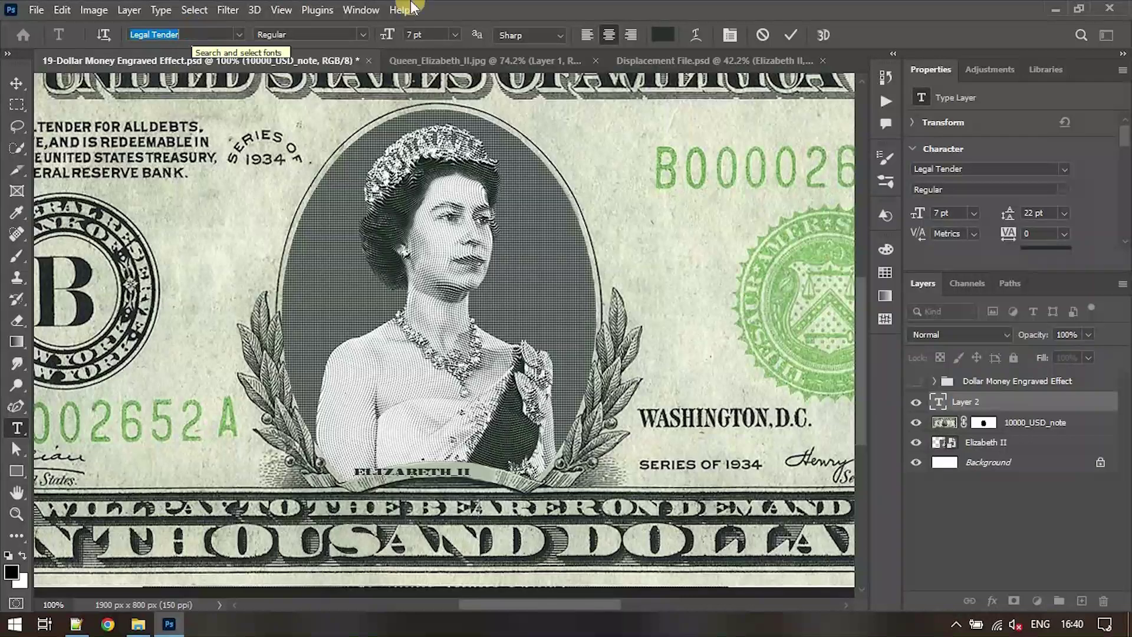
pyautogui.click(663, 35)
pyautogui.moveTo(86, 277); pyautogui.dragTo(87, 314)
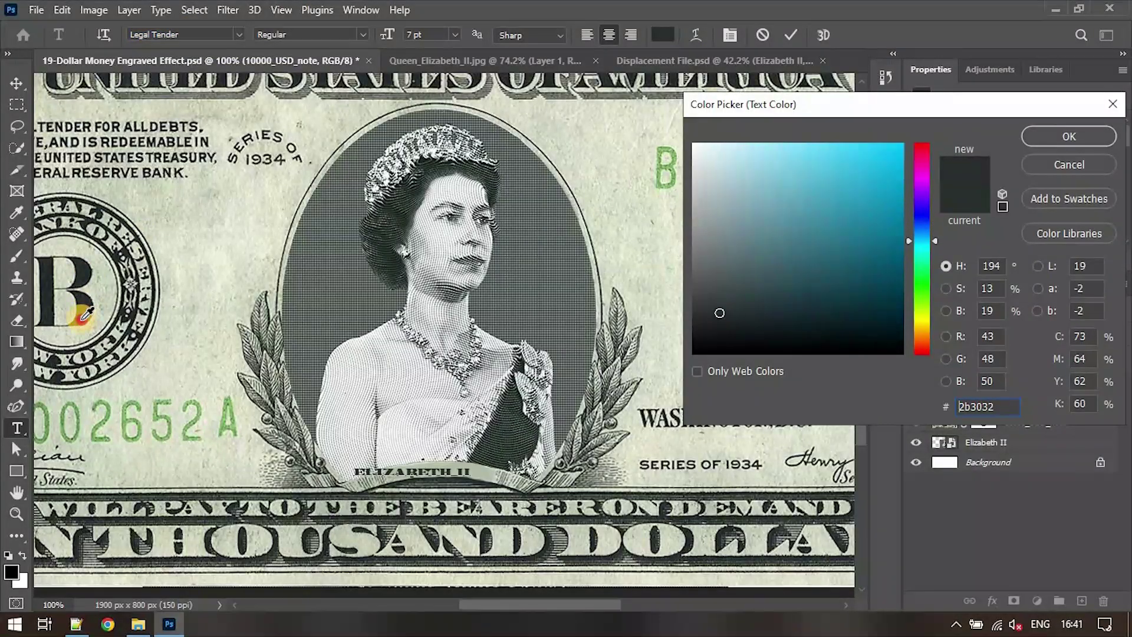
pyautogui.press('Return')
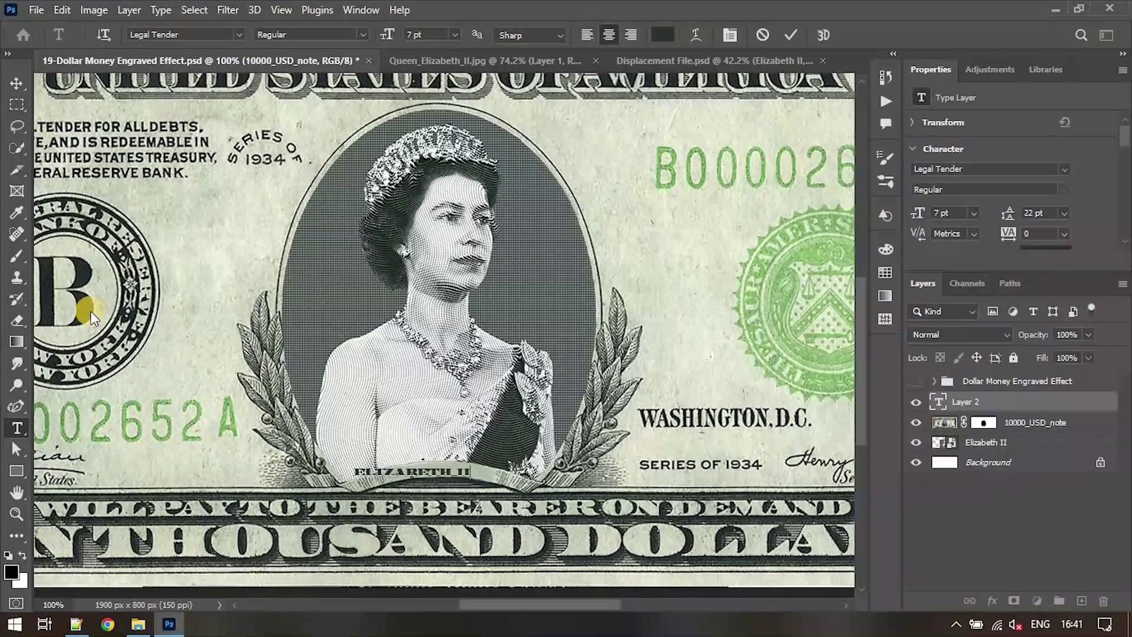
# Warp the ELIZABETH II text with a horizontal Arc style at 20% bend and commit the text.
pyautogui.click(698, 30)
pyautogui.click(522, 140)
pyautogui.click(517, 186)
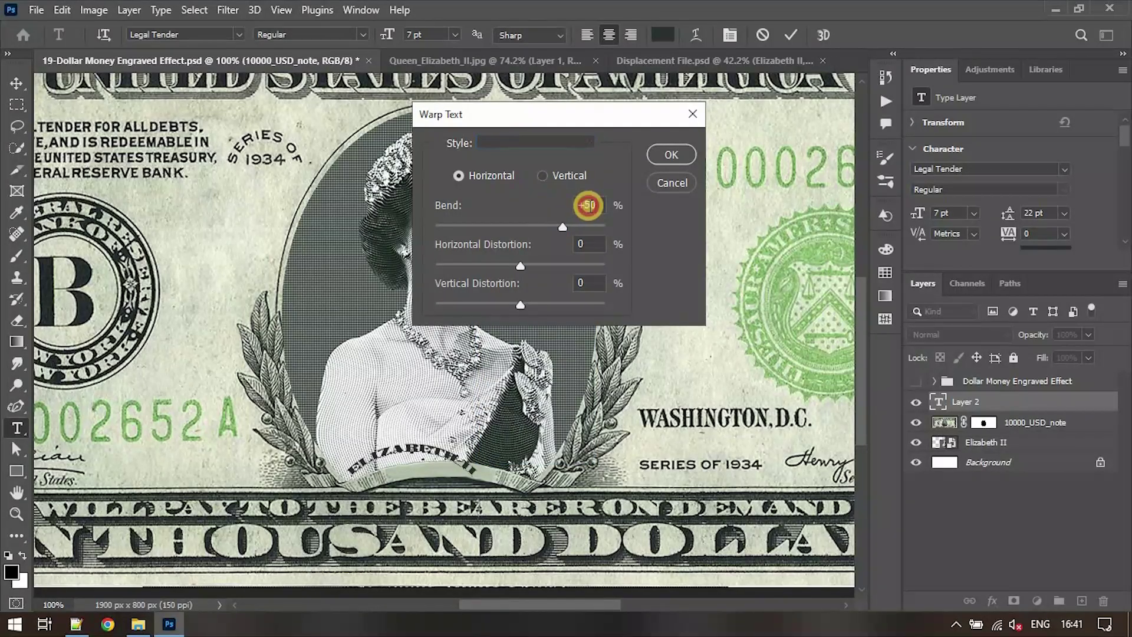
pyautogui.write('20')
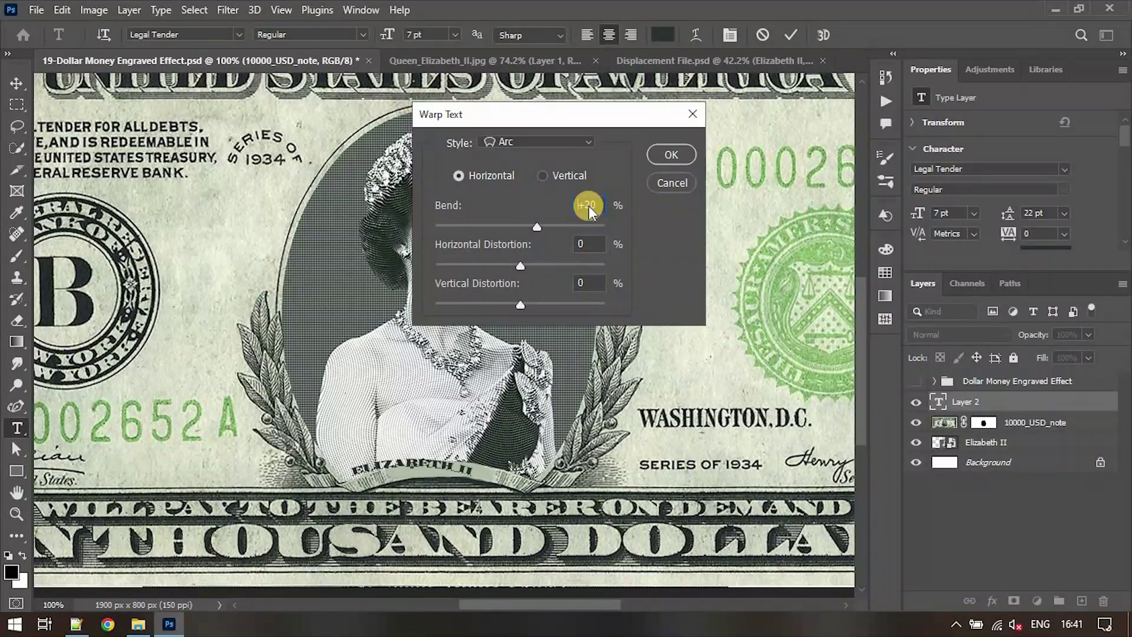
pyautogui.press('Return')
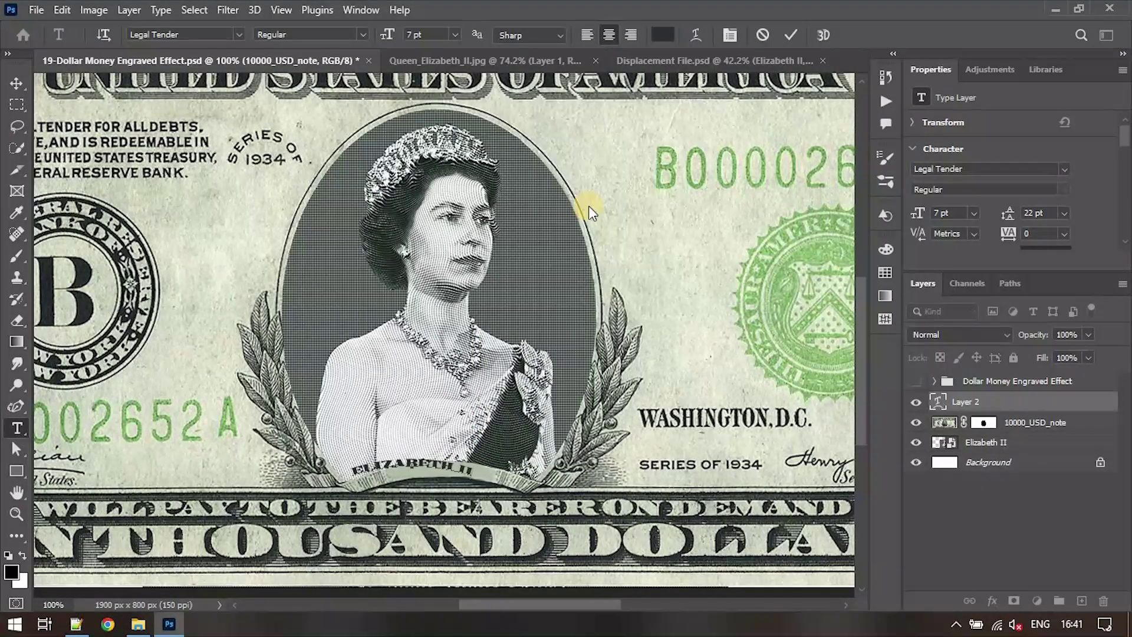
pyautogui.click(1022, 405)
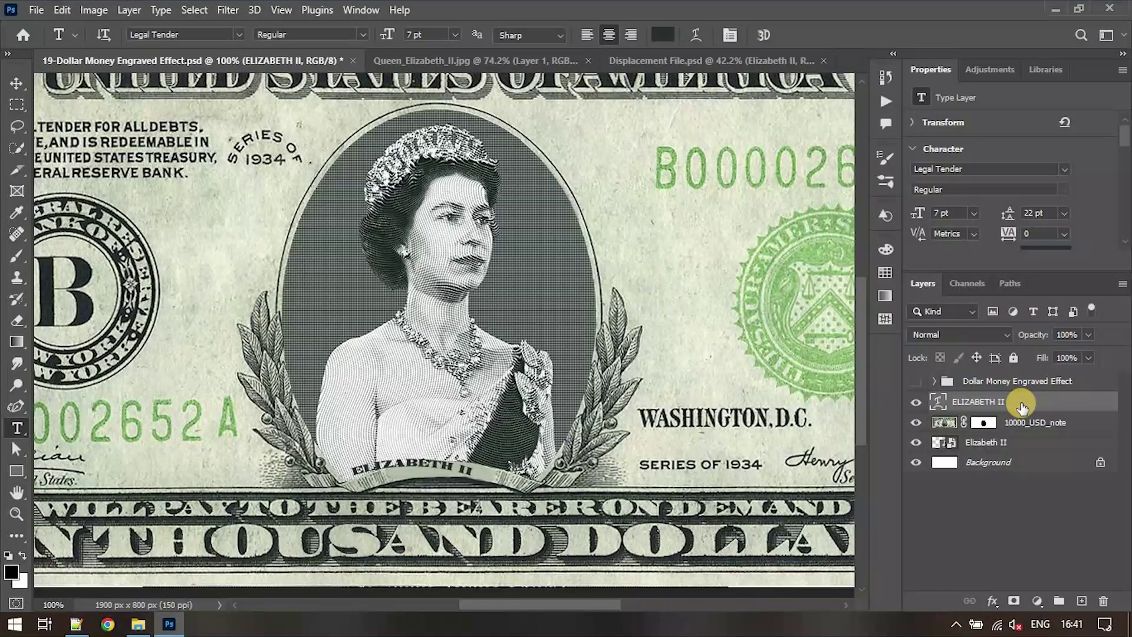
# Move the arched ELIZABETH II text onto the blank ribbon below the portrait.
pyautogui.press('v')
pyautogui.hotkey('ctrl', '+')
pyautogui.scroll(-3, 514, 446)
pyautogui.moveTo(403, 357); pyautogui.dragTo(456, 364)
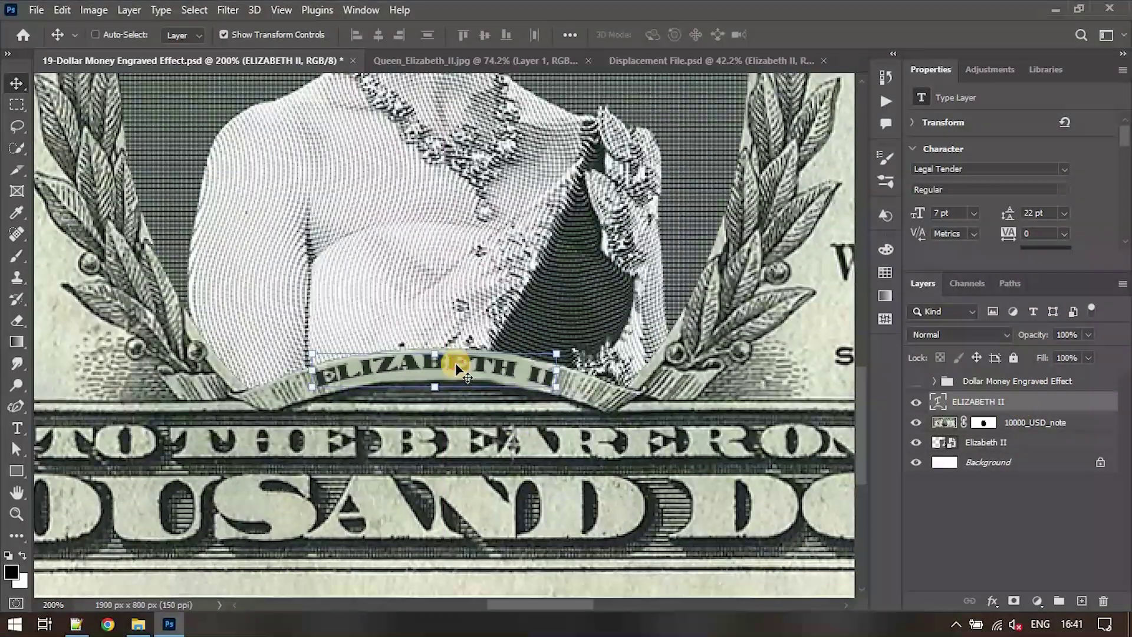
# Scale the ELIZABETH II text down to about 5.76 pt and nudge it so it sits centered within the ribbon.
pyautogui.hotkey('ctrl', '+')
pyautogui.hotkey('ctrl', 't')
pyautogui.moveTo(430, 410); pyautogui.dragTo(438, 378)
pyautogui.press('Return')
pyautogui.press('Up')
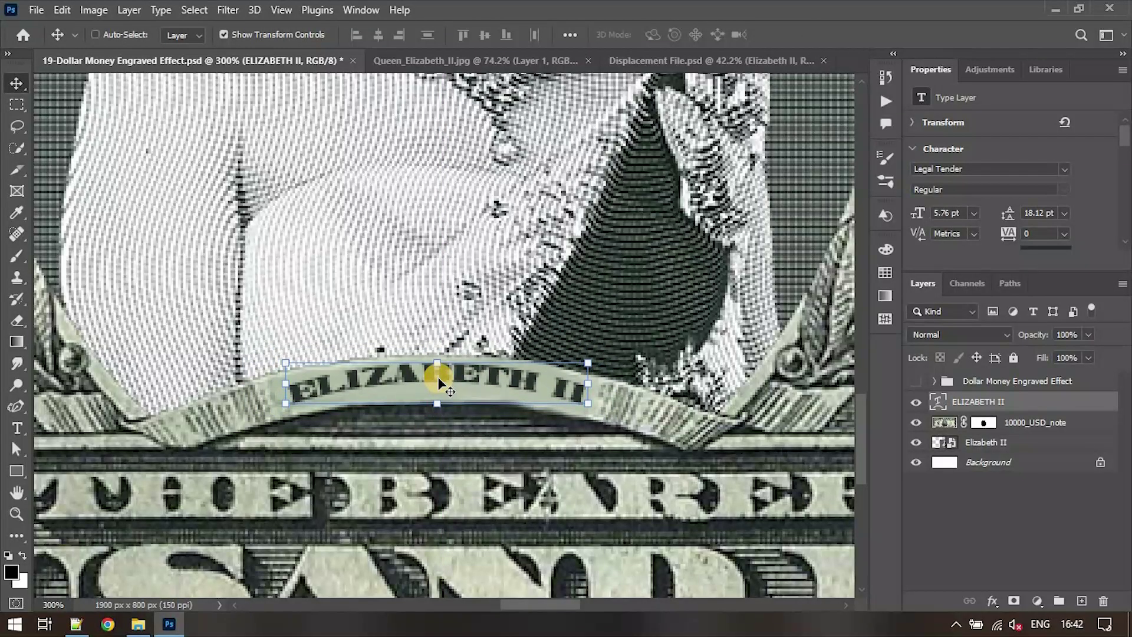
pyautogui.press('Down')
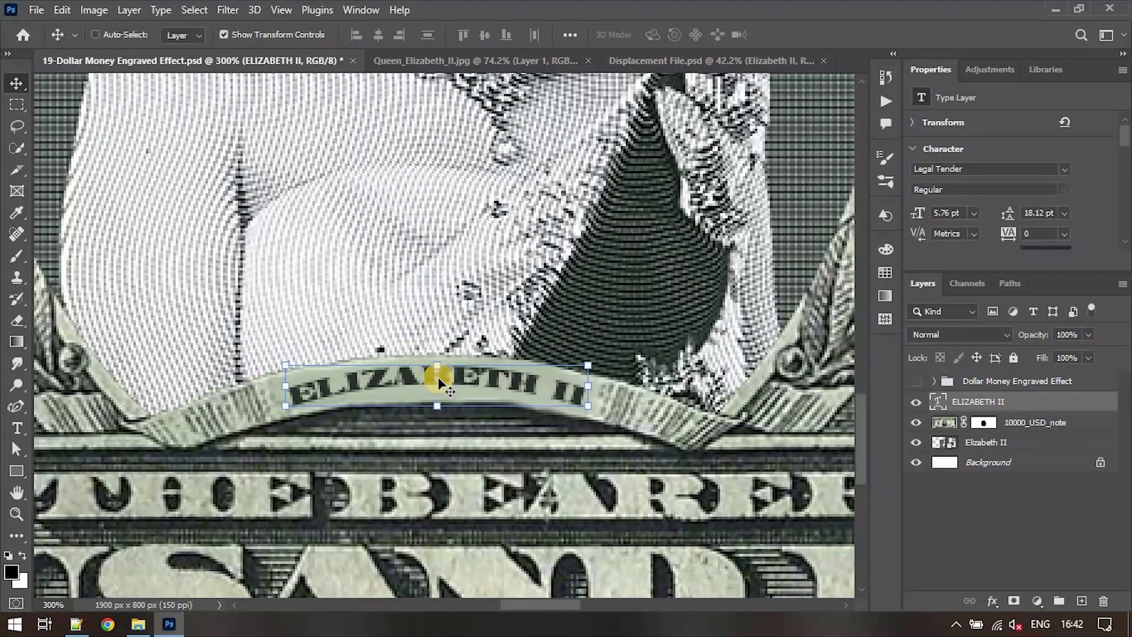
# Select the Background layer and examine the ribbon lettering, the portrait and the complete banknote.
pyautogui.click(982, 462)
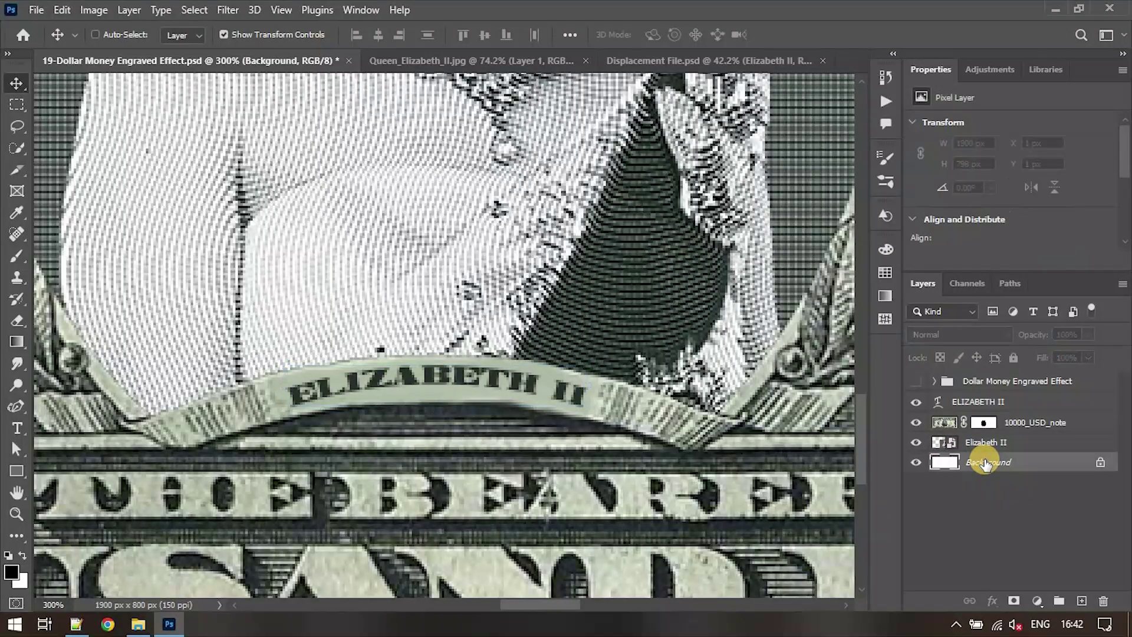
pyautogui.hotkey('ctrl', '-')
pyautogui.hotkey('ctrl', '-')
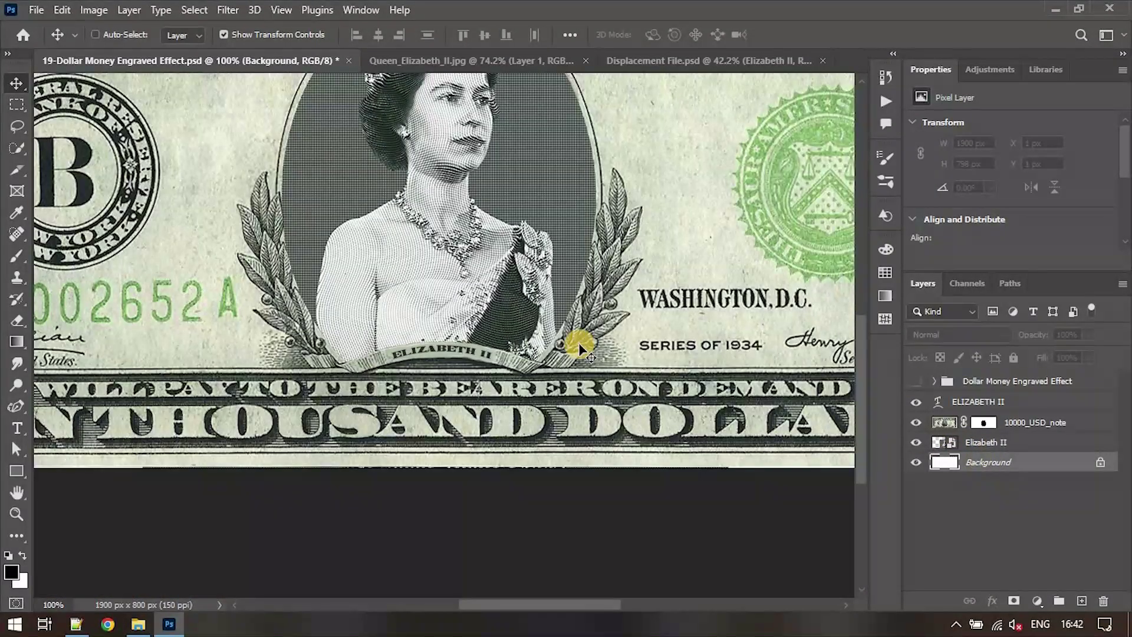
pyautogui.scroll(5, 577, 343)
pyautogui.scroll(-2, 579, 348)
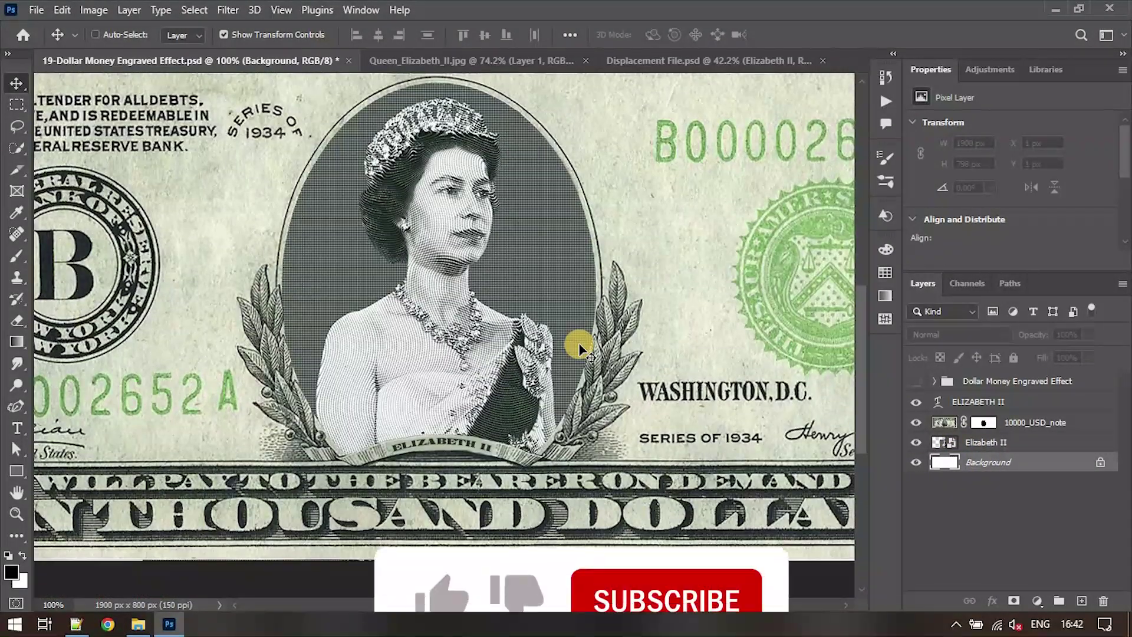
pyautogui.hotkey('ctrl', '0')
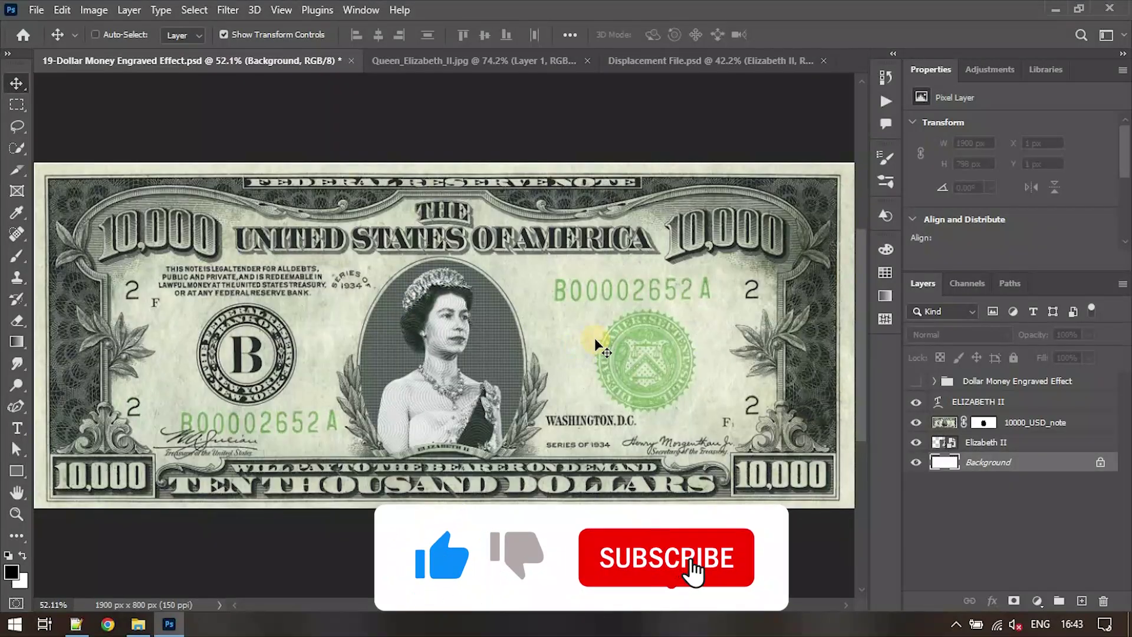
# Toggle the Dollar Money Engraved Effect group on and off to compare it with the new portrait, and review the finished banknote.
pyautogui.hotkey('ctrl', '+')
pyautogui.hotkey('ctrl', '+')
pyautogui.scroll(-2, 595, 339)
pyautogui.click(916, 381)
pyautogui.click(916, 381)
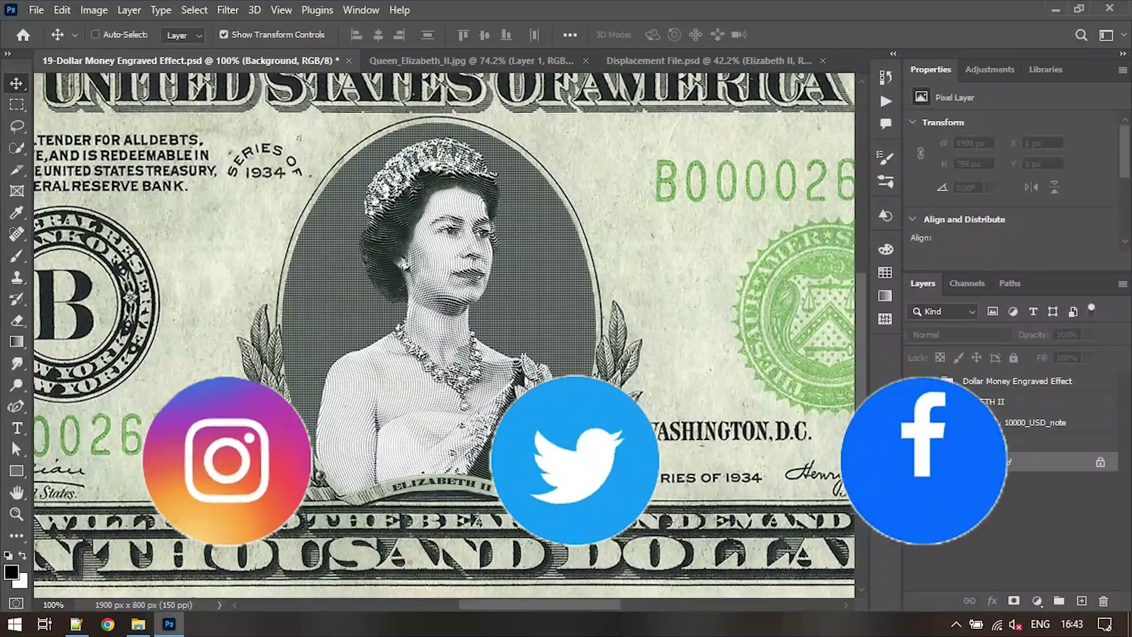
pyautogui.hotkey('ctrl', '-')
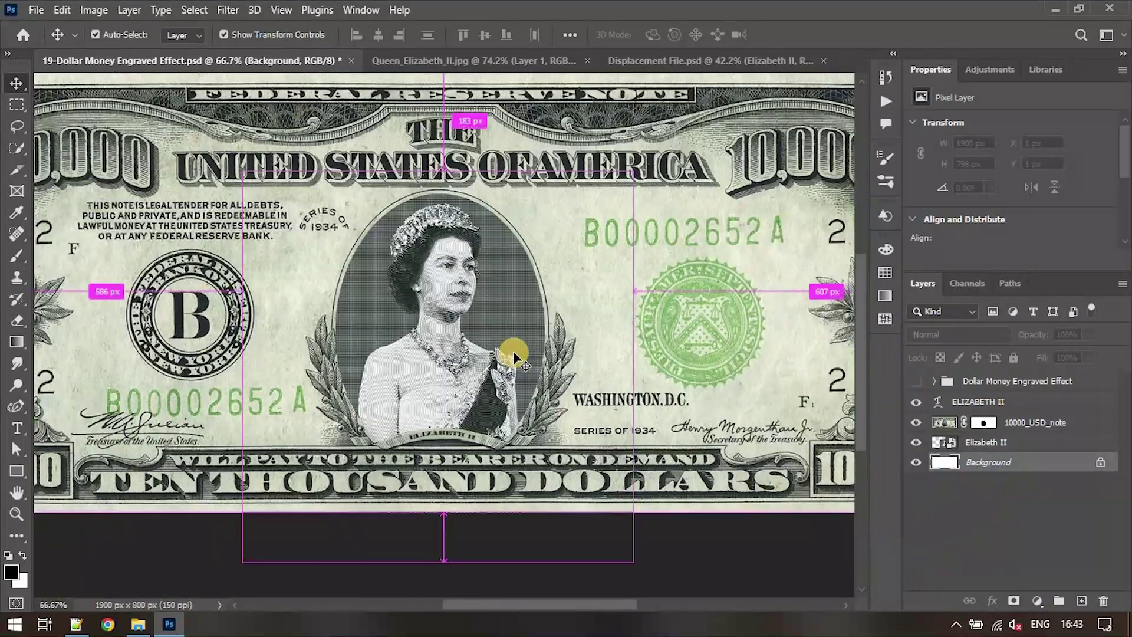
pyautogui.hotkey('ctrl', '-')
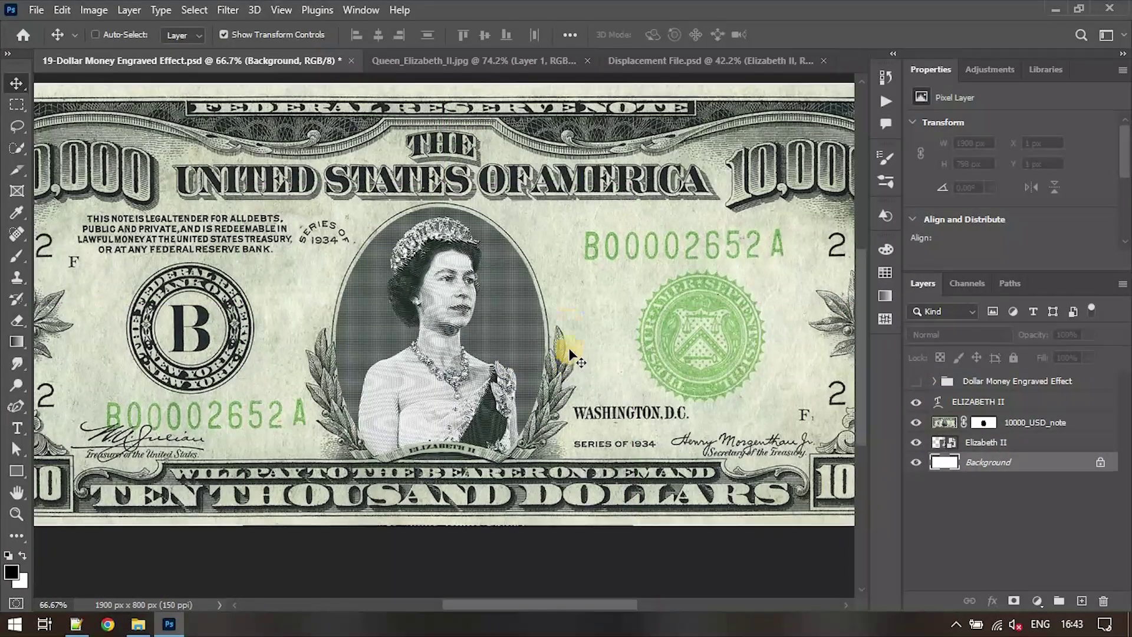